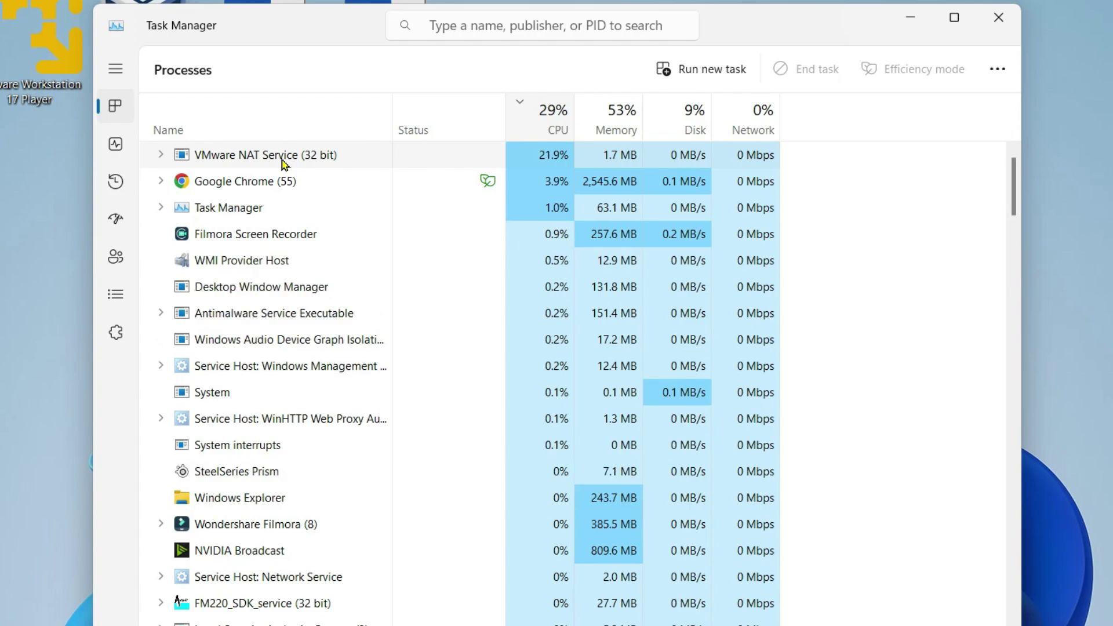
# - End the VMware NAT Service task, sort processes by Disk usage, and close Task Manager
pyautogui.rightClick(284, 164)
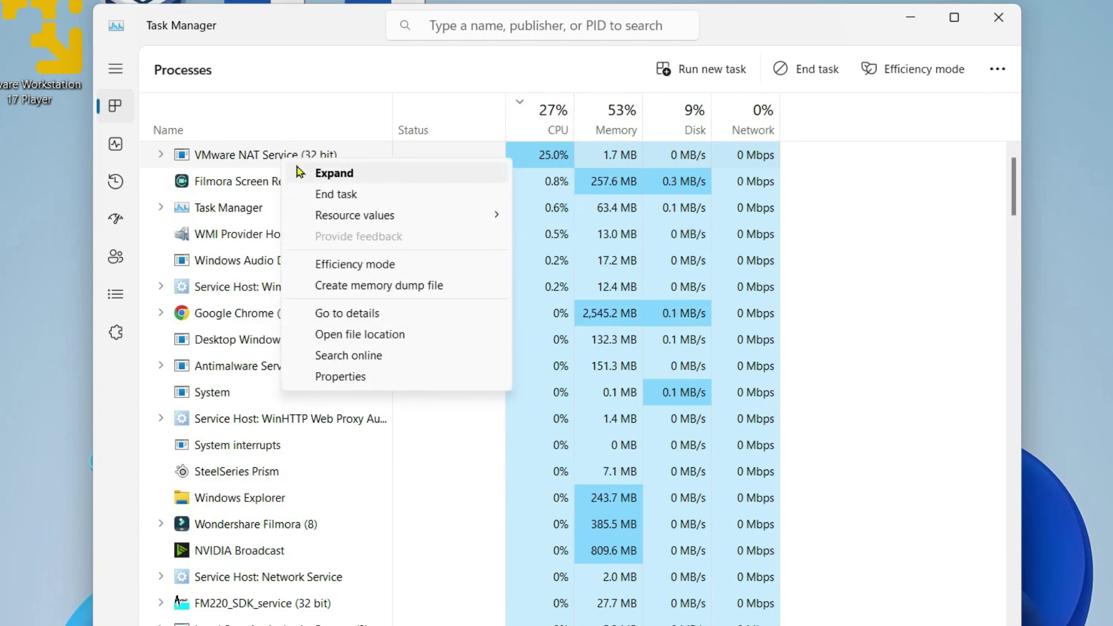
pyautogui.click(331, 196)
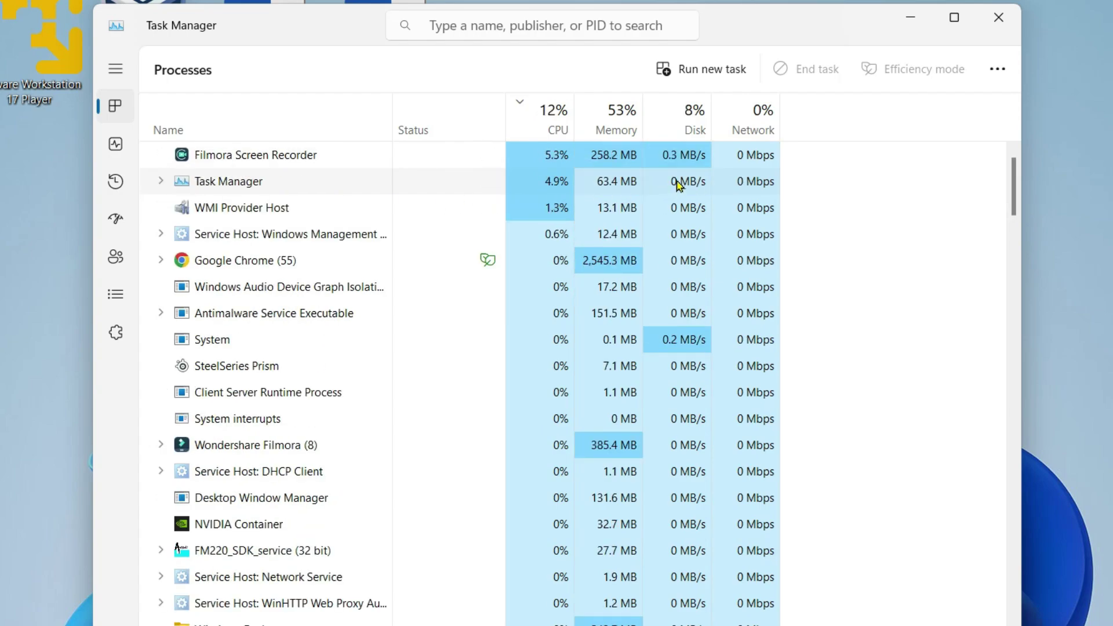
pyautogui.click(675, 129)
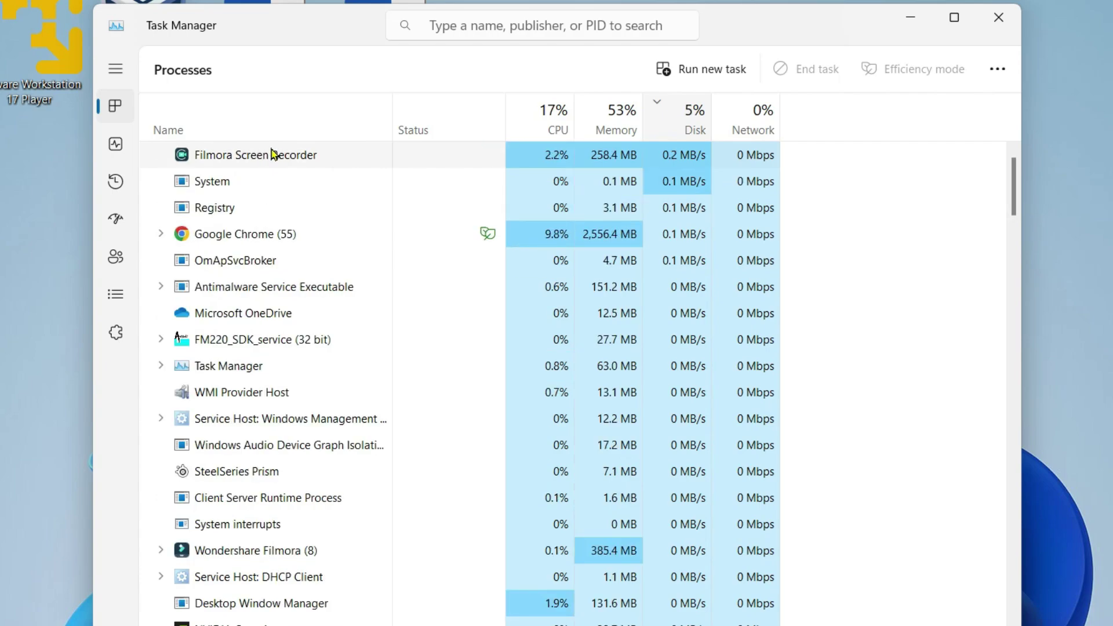
pyautogui.click(998, 27)
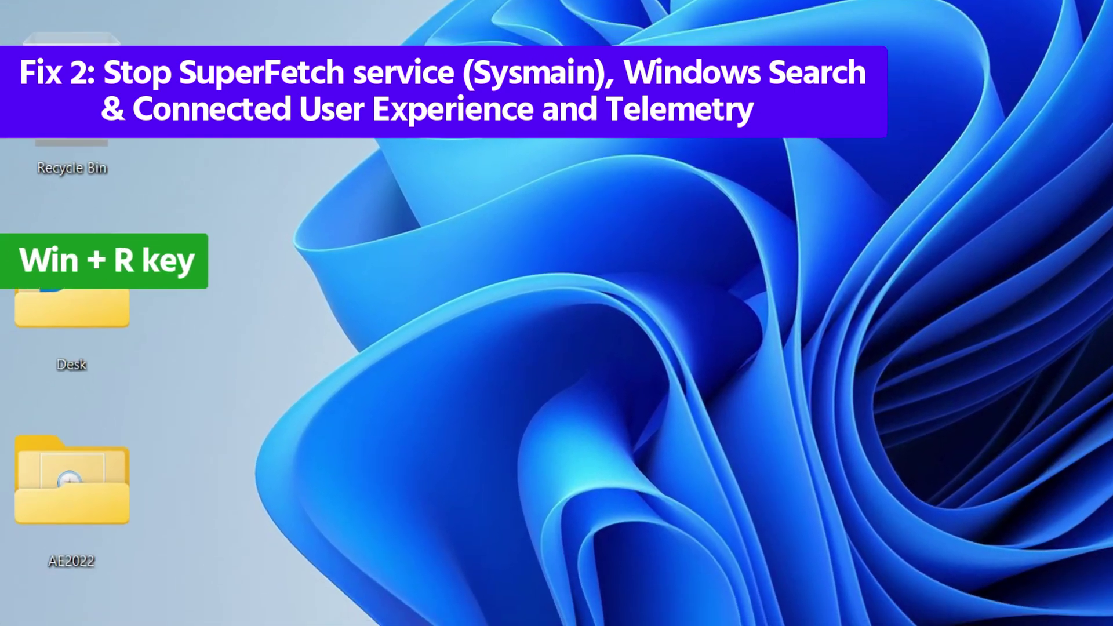
# - Launch the Services console by running services.msc from the Run dialog
pyautogui.press('super+r')
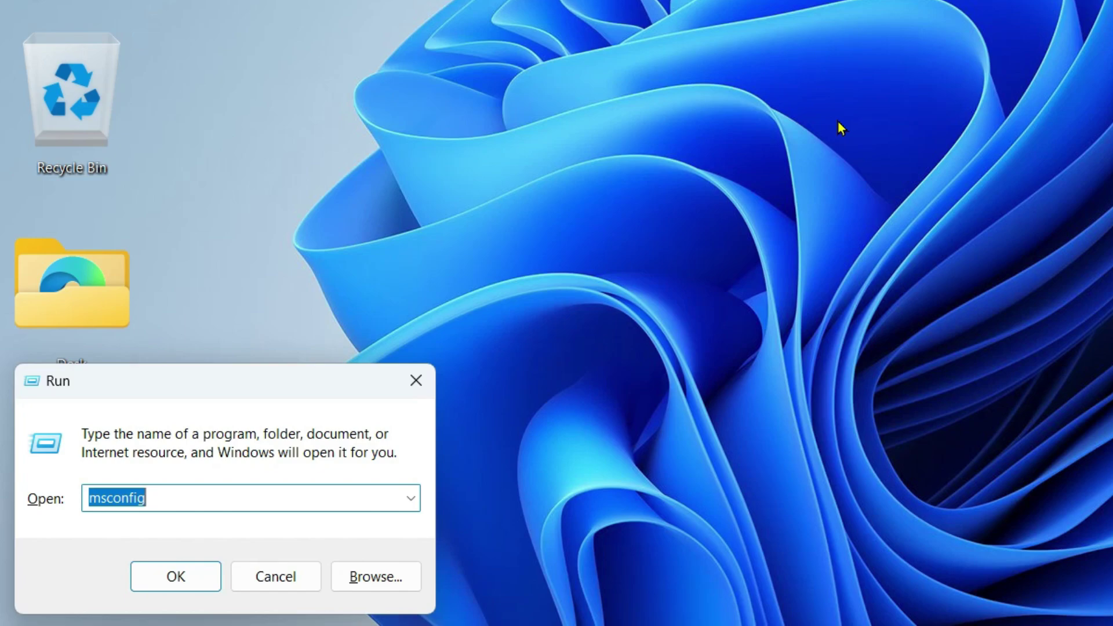
pyautogui.write('ser')
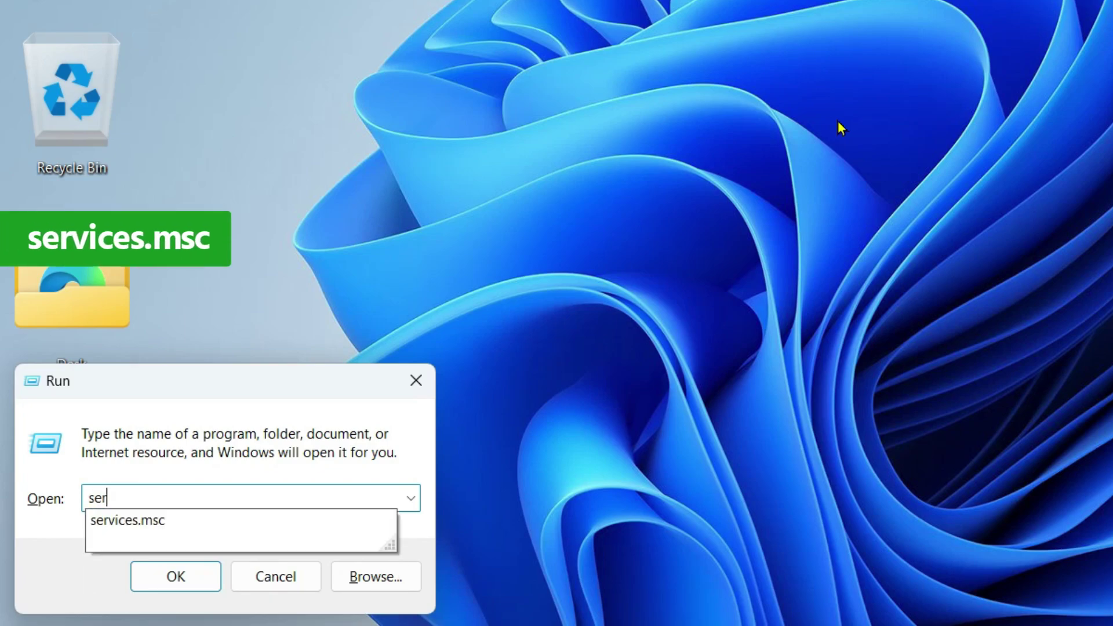
pyautogui.press('Down')
pyautogui.press('Return')
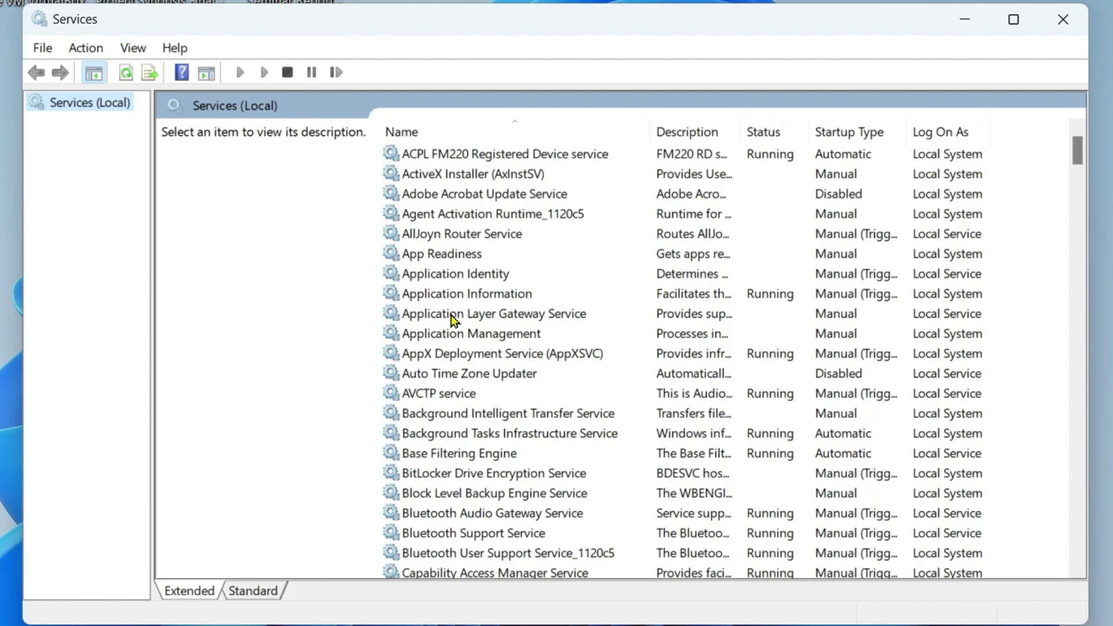
# - Stop the SysMain service and change its startup type to Disabled in its Properties
pyautogui.scroll(-20, 452, 319)
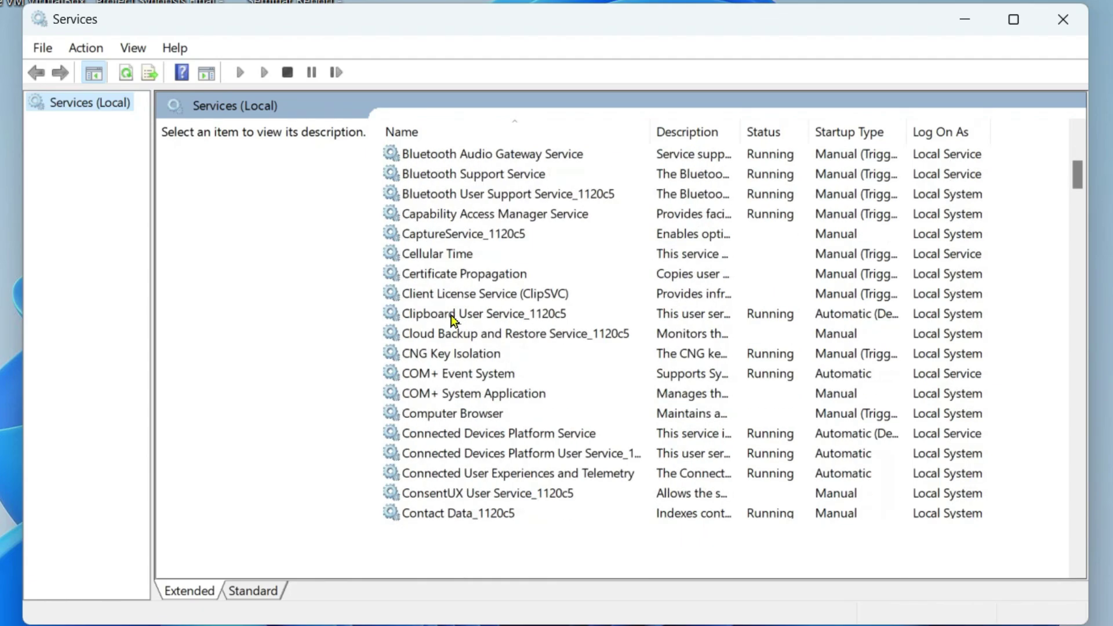
pyautogui.scroll(-20, 452, 319)
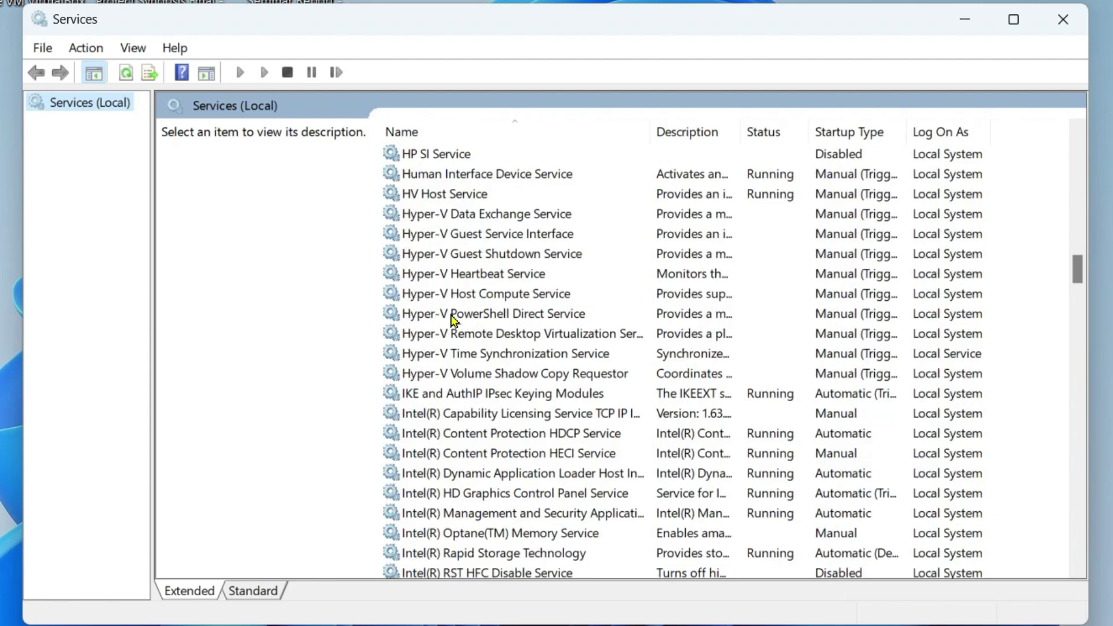
pyautogui.scroll(-10, 452, 319)
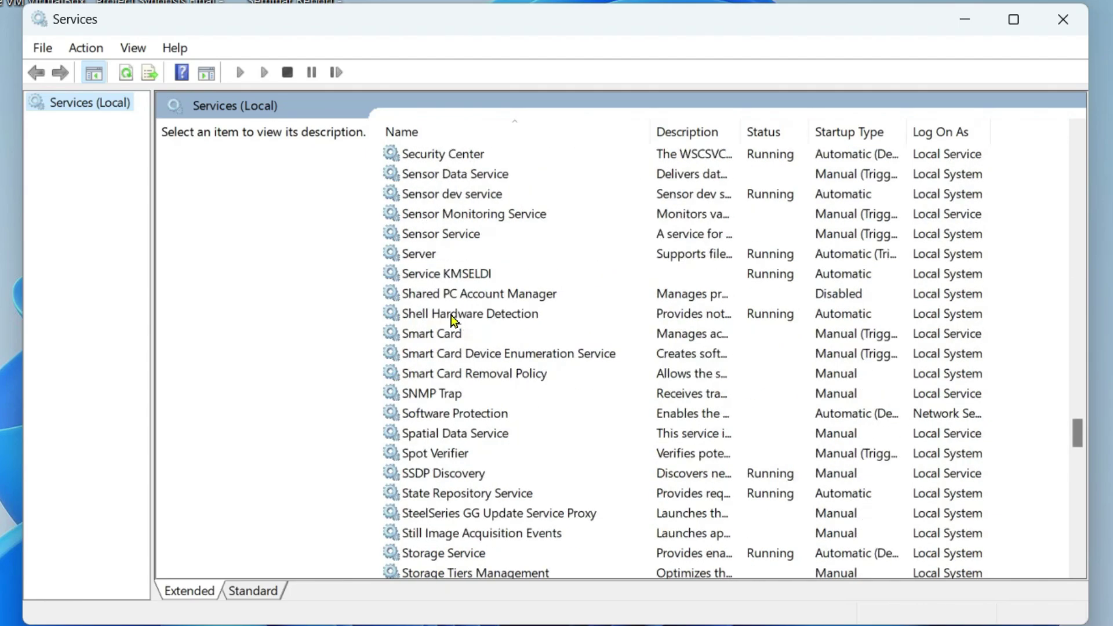
pyautogui.click(444, 379)
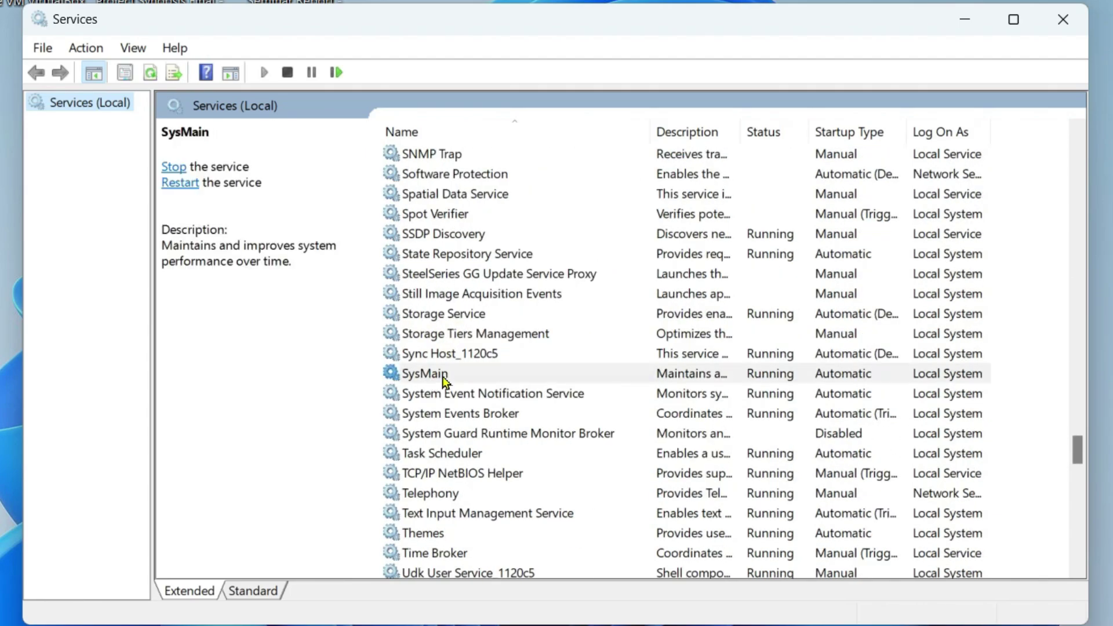
pyautogui.rightClick(445, 379)
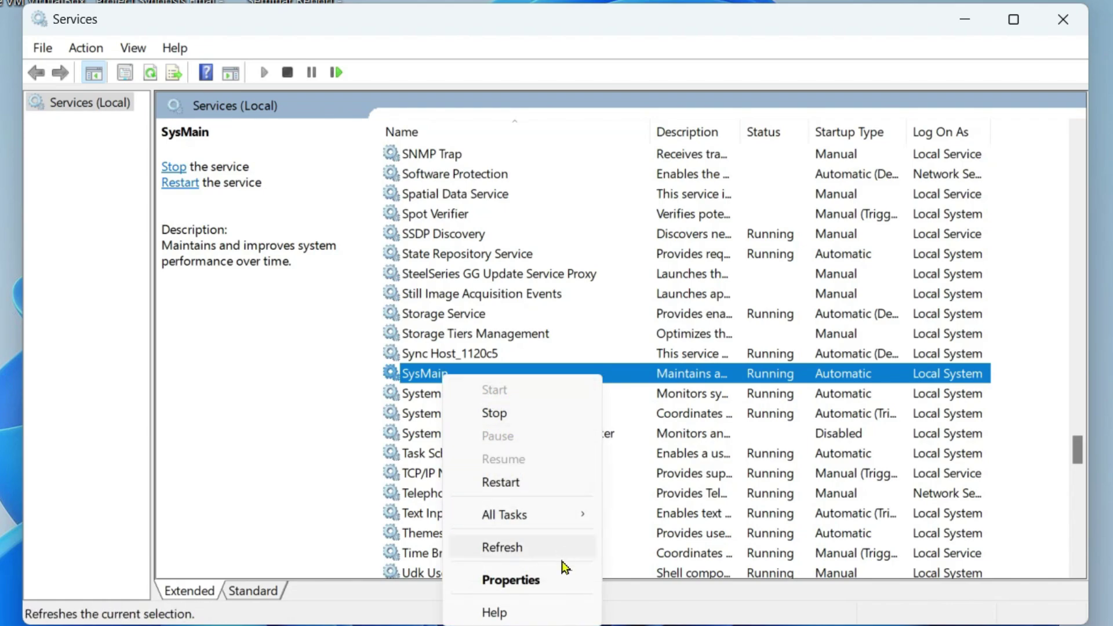
pyautogui.click(564, 581)
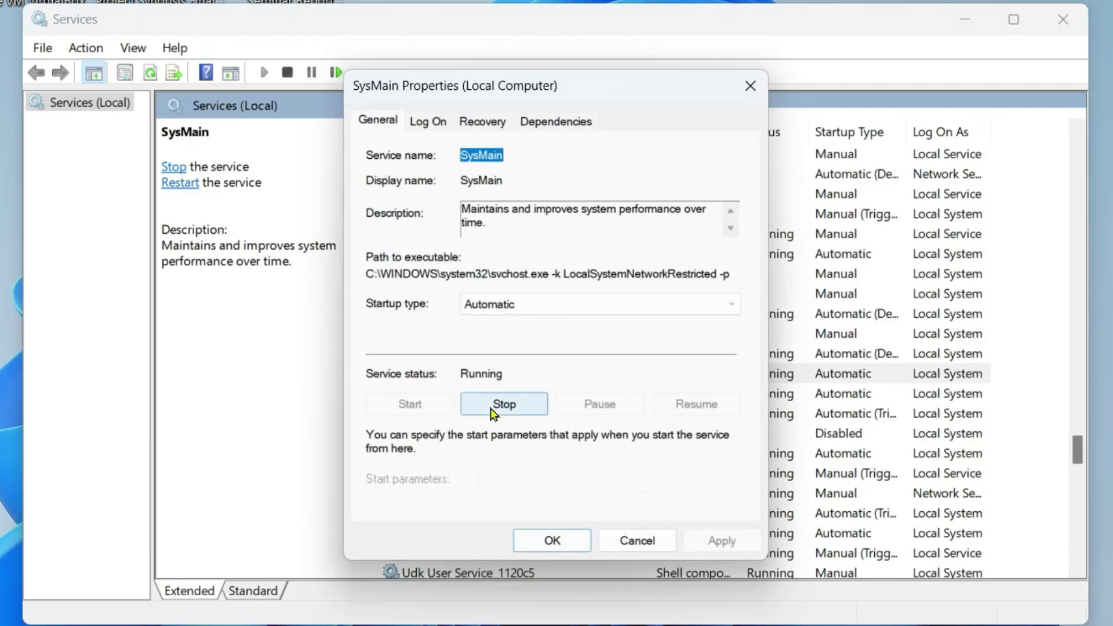
pyautogui.click(493, 406)
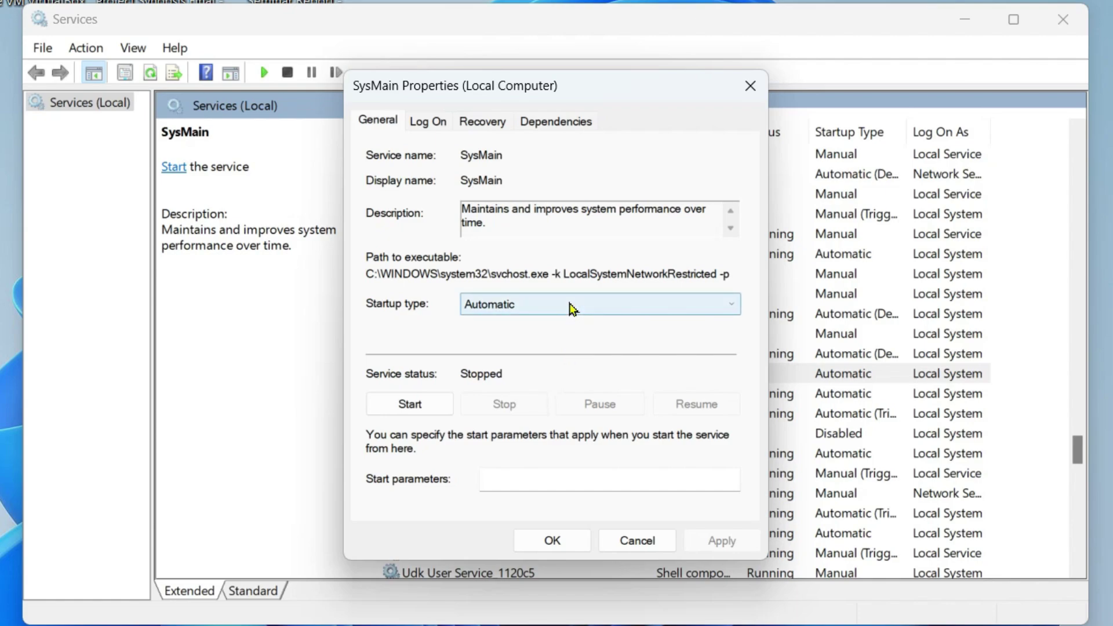
pyautogui.click(485, 311)
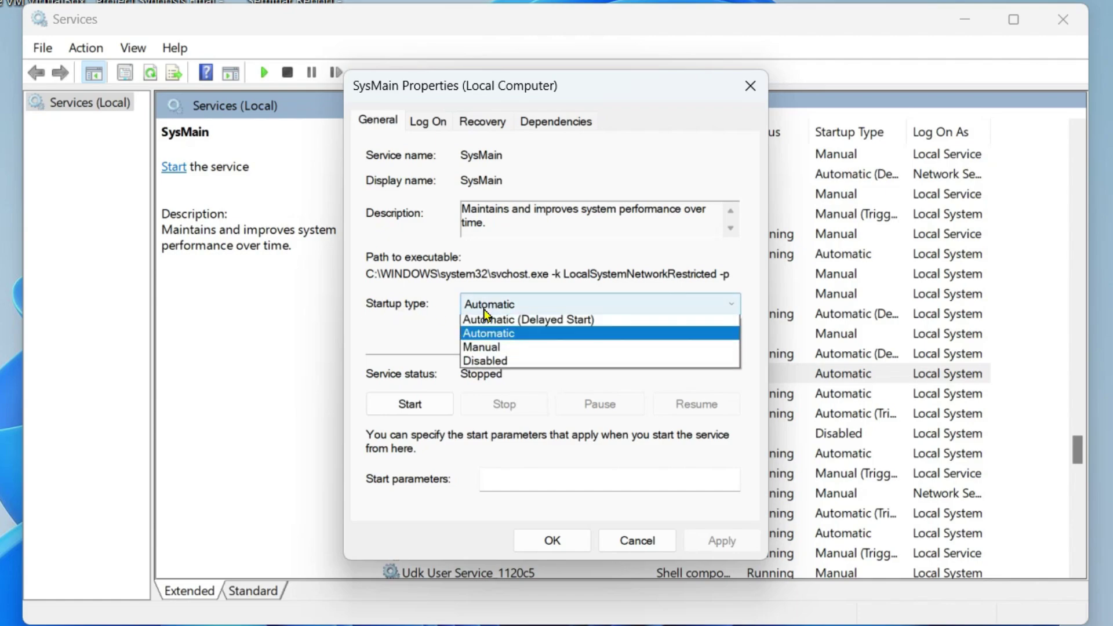
pyautogui.click(553, 363)
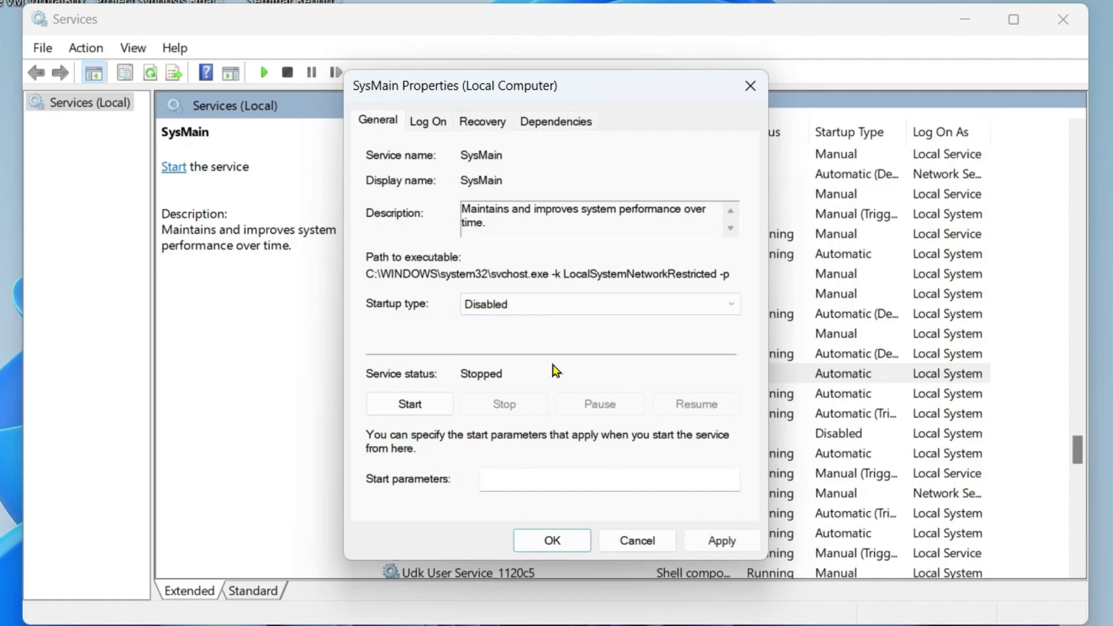
pyautogui.click(718, 541)
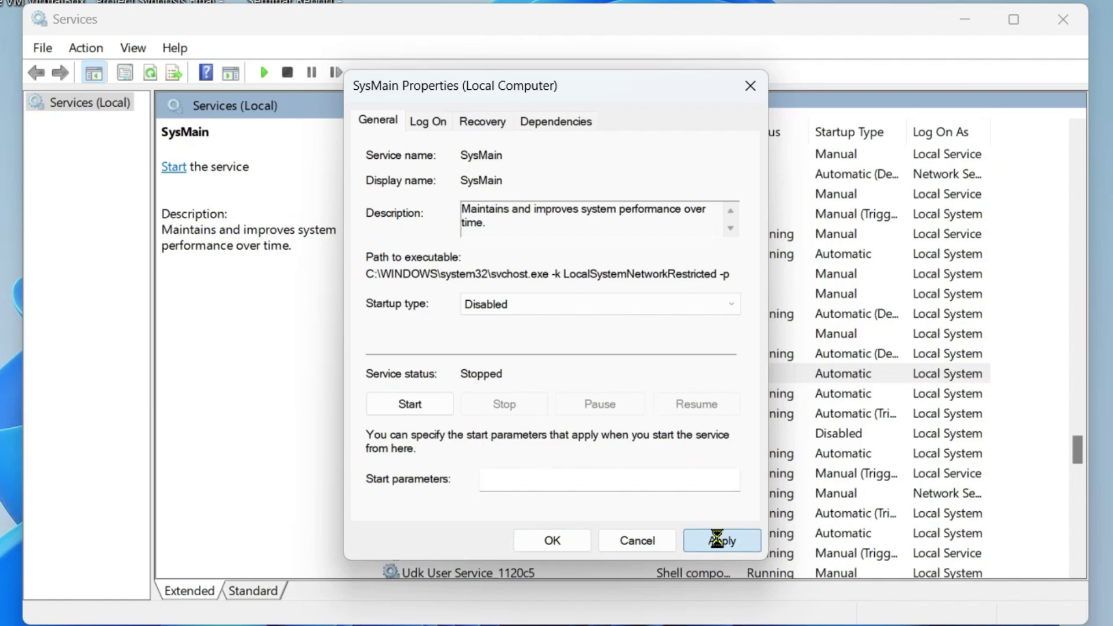
pyautogui.click(552, 541)
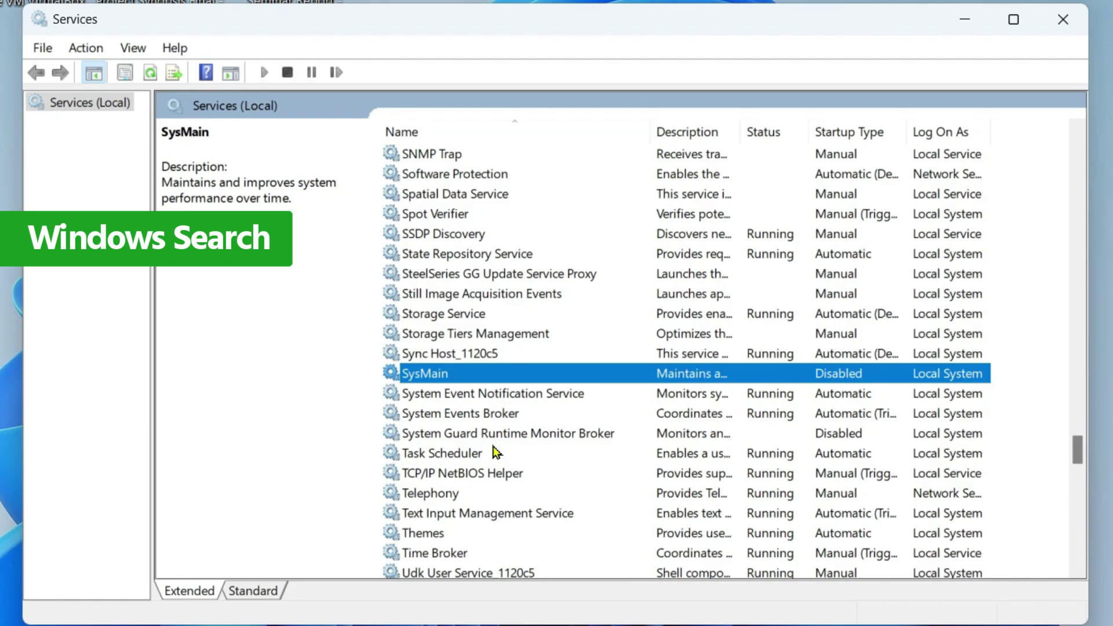
# - In Windows Search's Properties, request a stop and apply a Disabled startup type
pyautogui.scroll(-2, 502, 449)
pyautogui.scroll(-7, 502, 448)
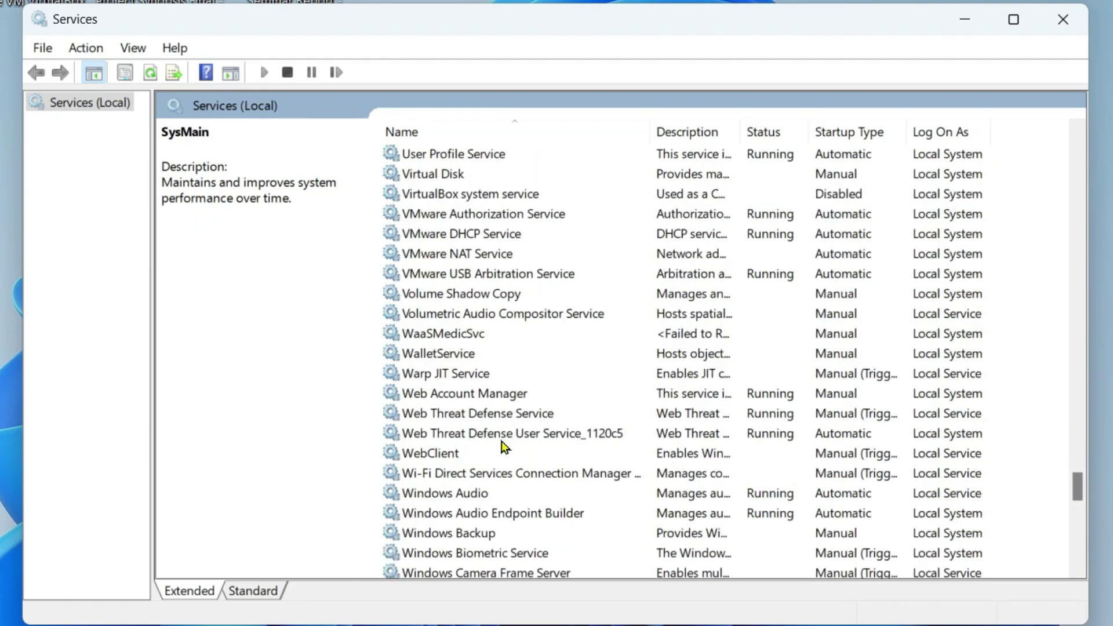
pyautogui.scroll(-11, 502, 449)
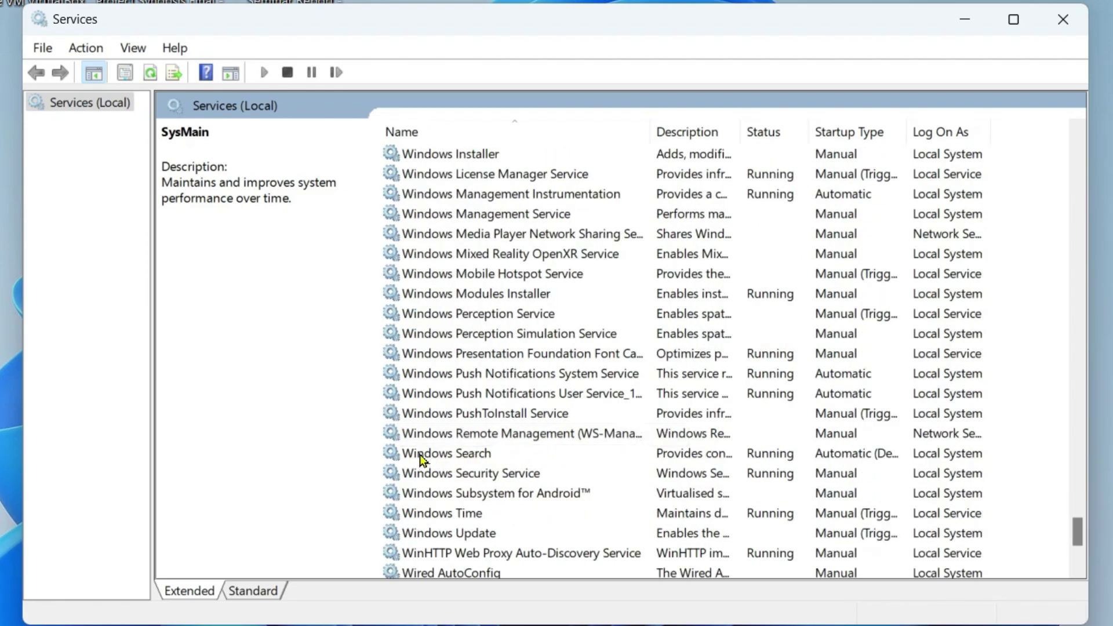
pyautogui.rightClick(422, 456)
pyautogui.click(481, 623)
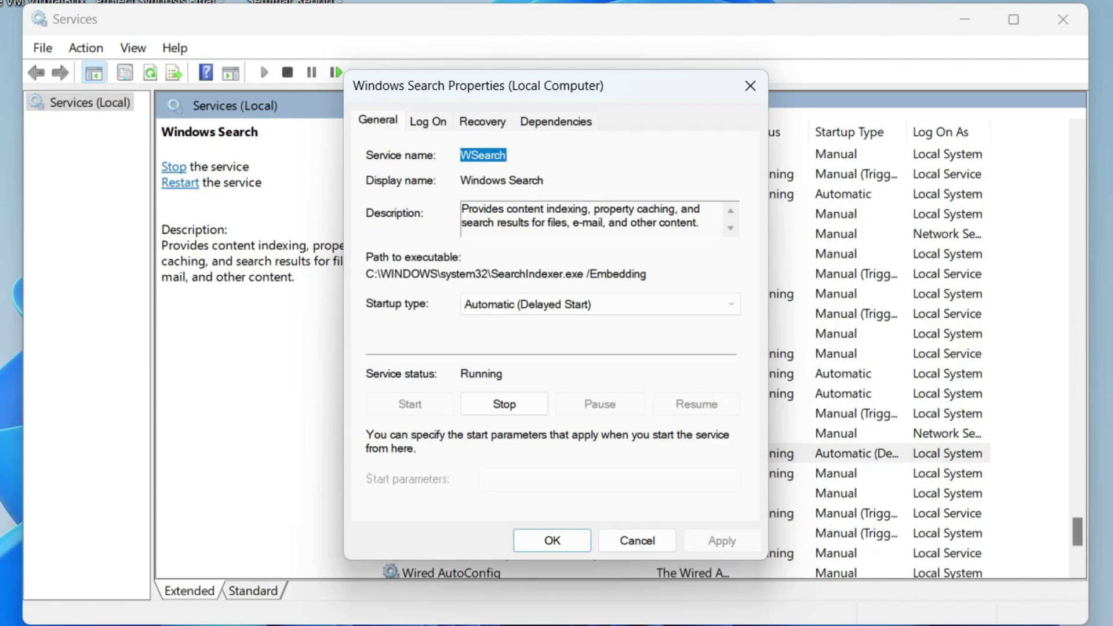
pyautogui.click(485, 407)
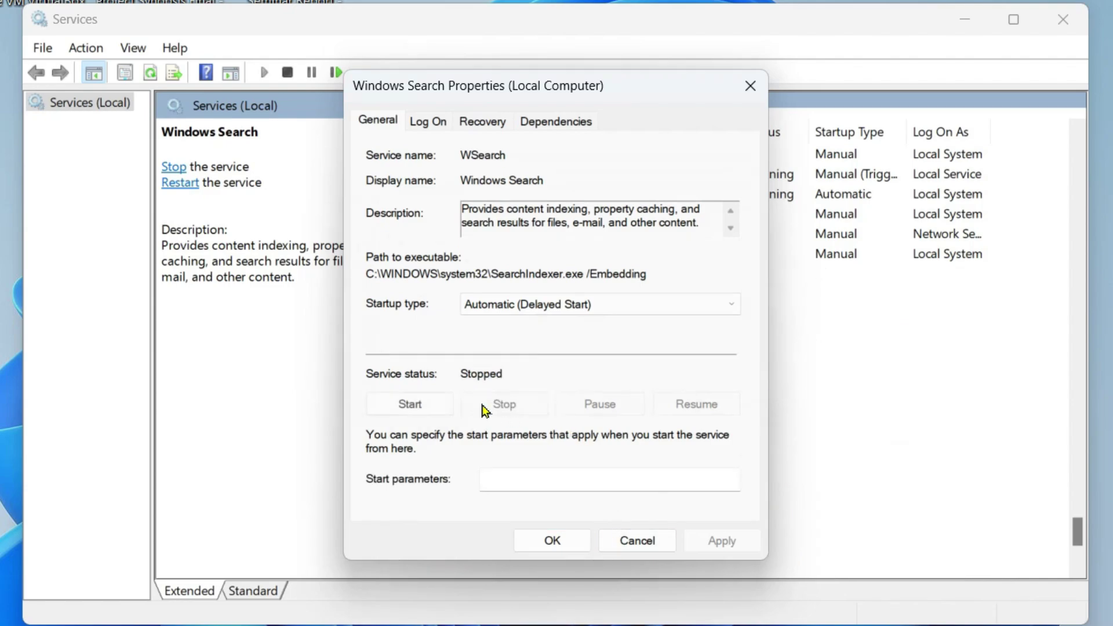
pyautogui.click(544, 307)
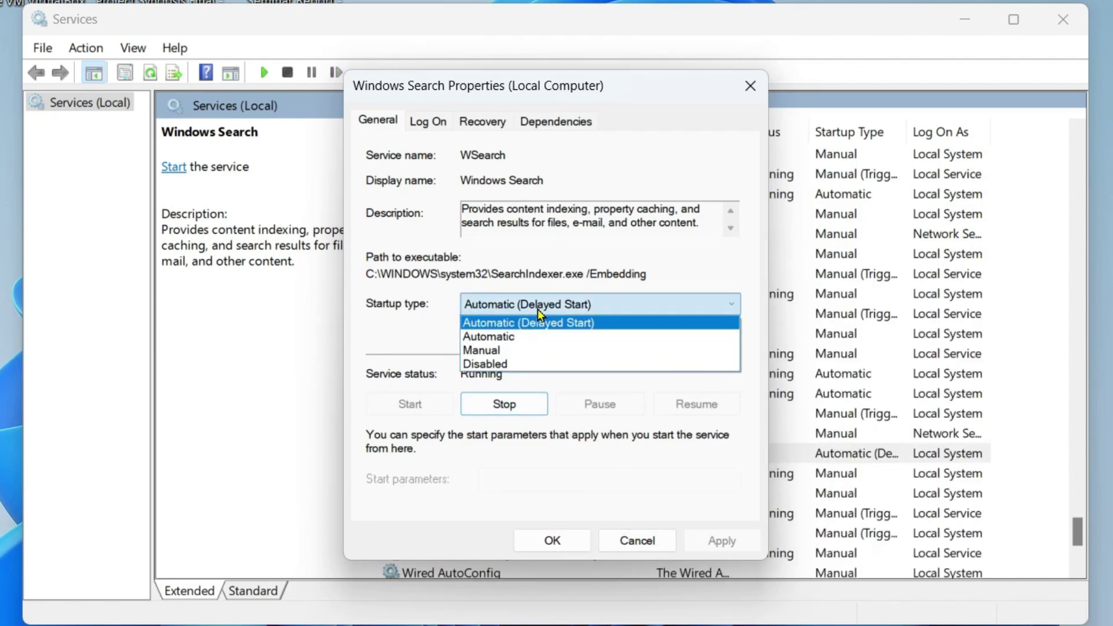
pyautogui.click(529, 365)
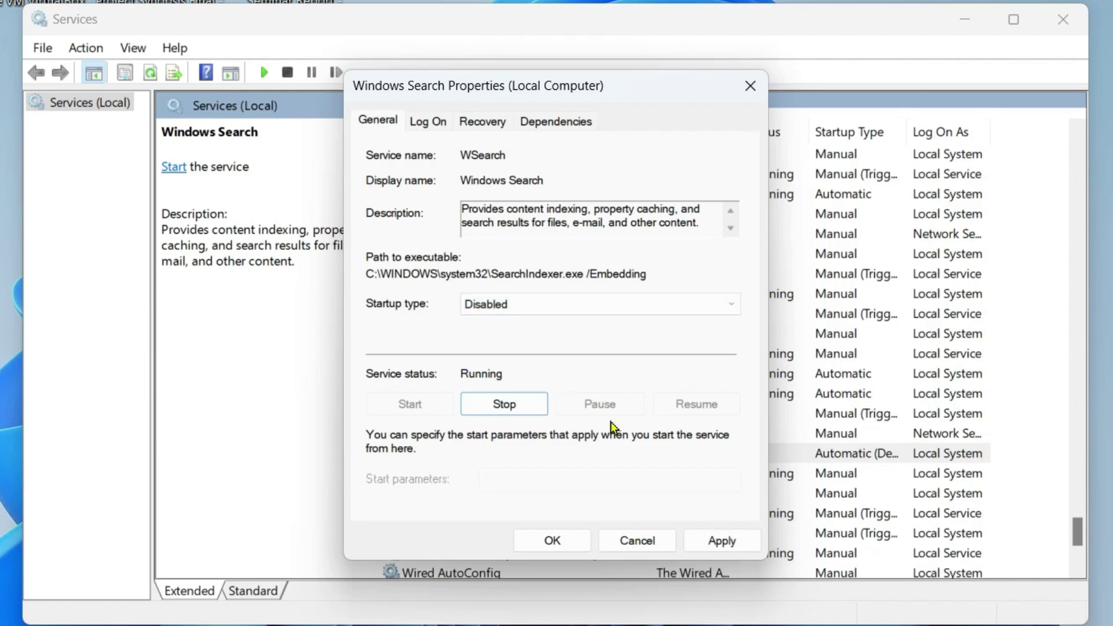
pyautogui.click(716, 540)
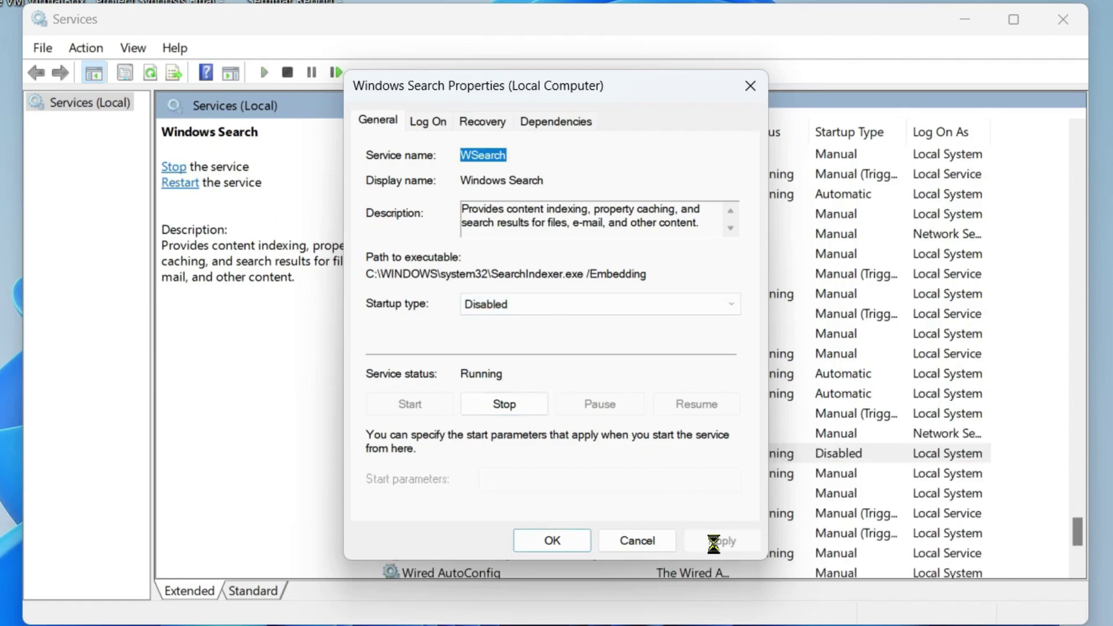
pyautogui.click(571, 543)
pyautogui.moveTo(1077, 531); pyautogui.dragTo(1007, 204)
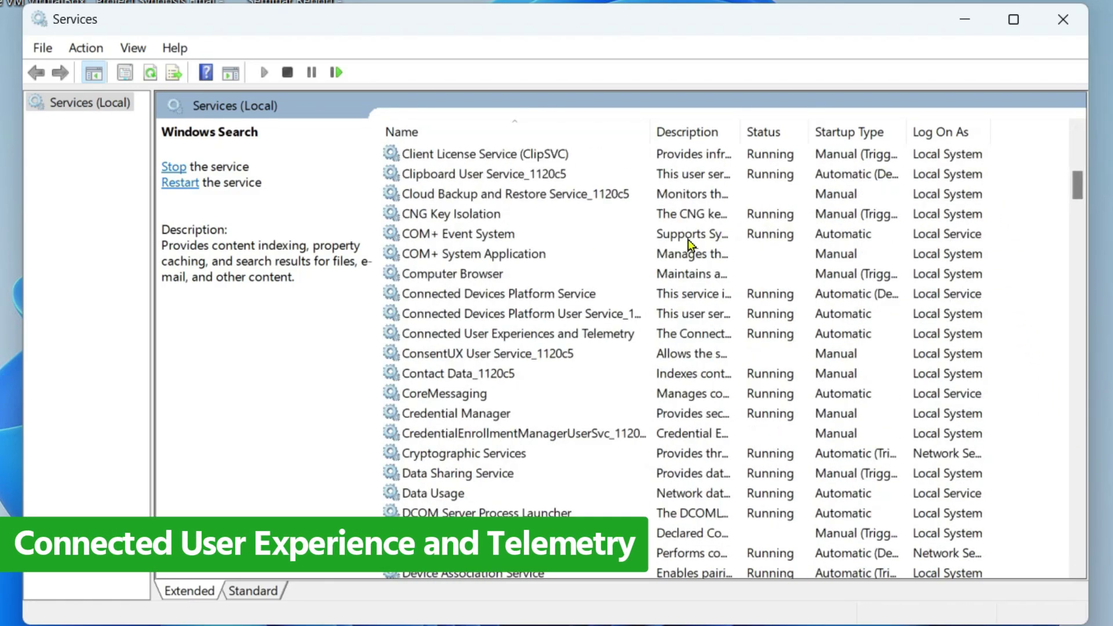
# - Stop Connected User Experiences and Telemetry, set its startup to Disabled, and close Services
pyautogui.rightClick(517, 331)
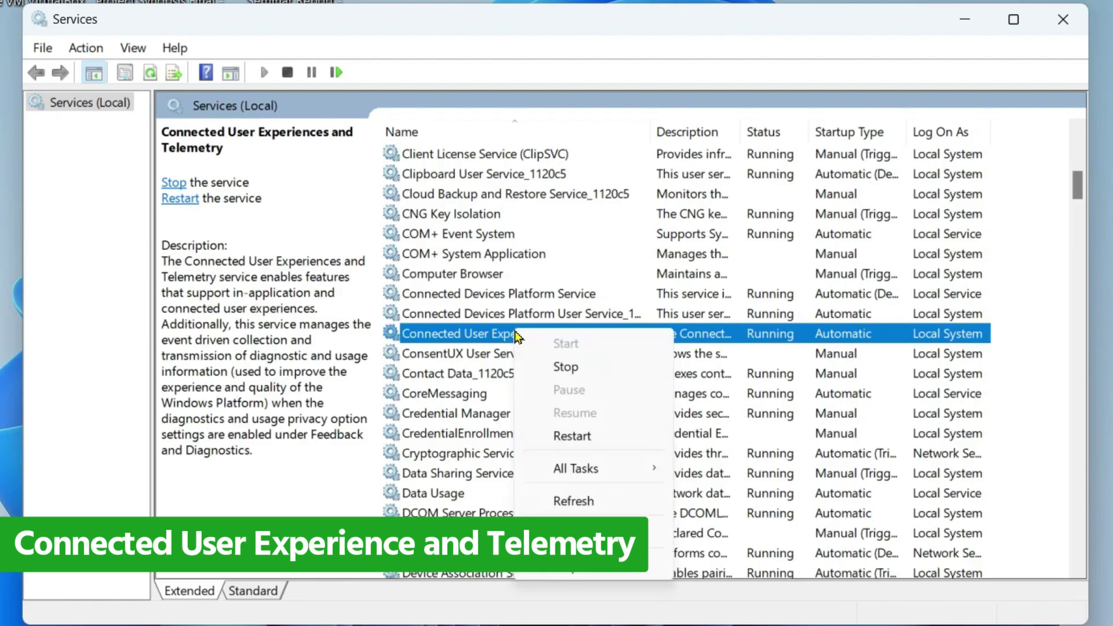
pyautogui.click(623, 531)
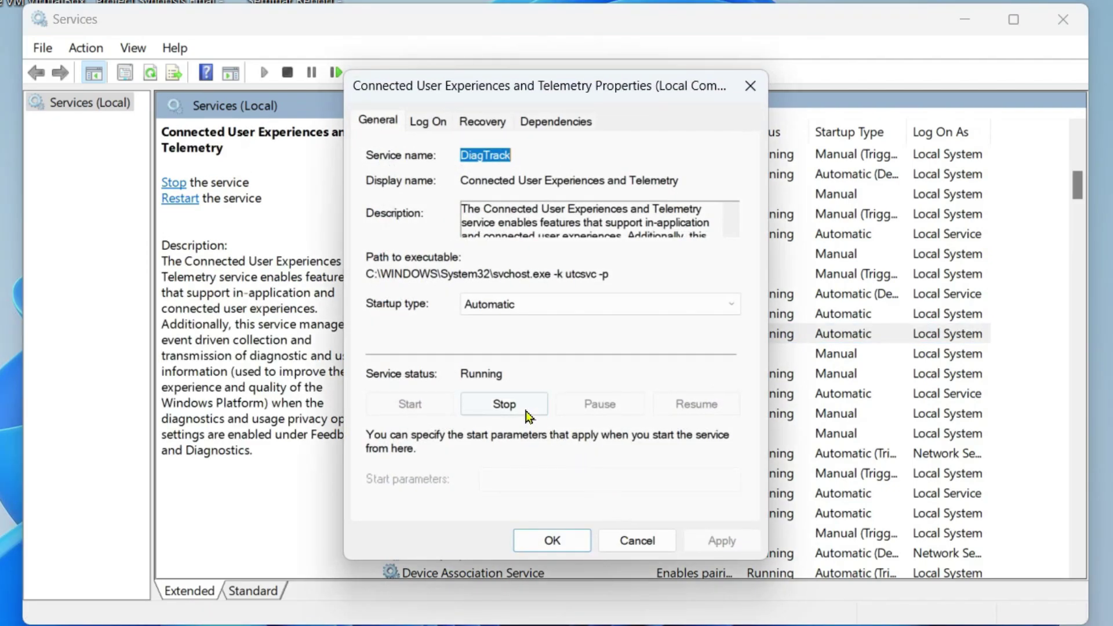
pyautogui.click(504, 404)
pyautogui.click(625, 306)
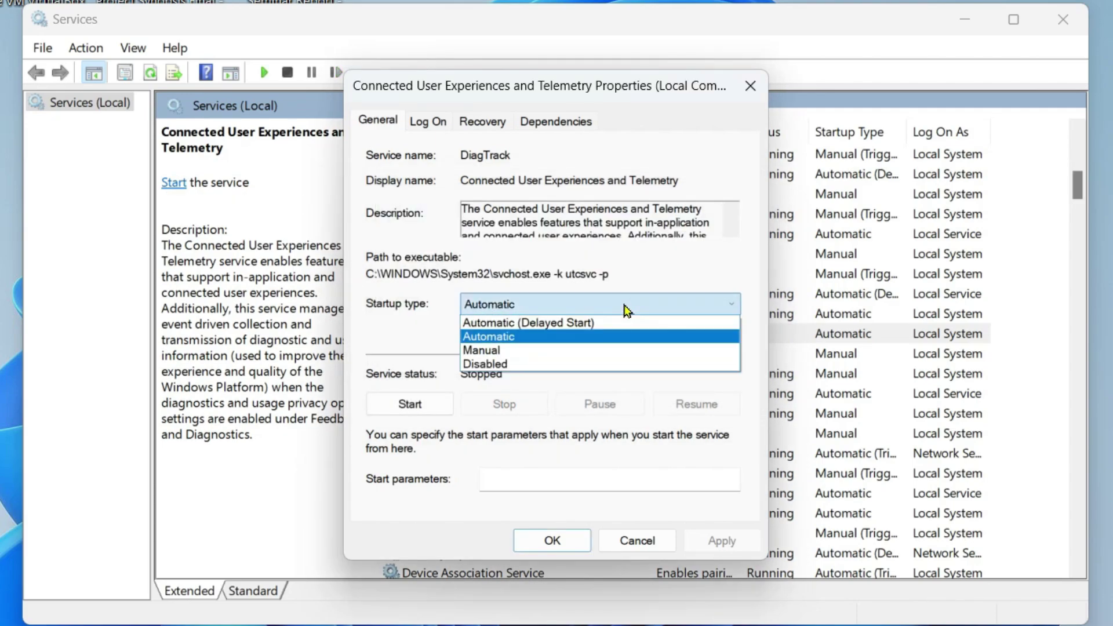
pyautogui.click(525, 363)
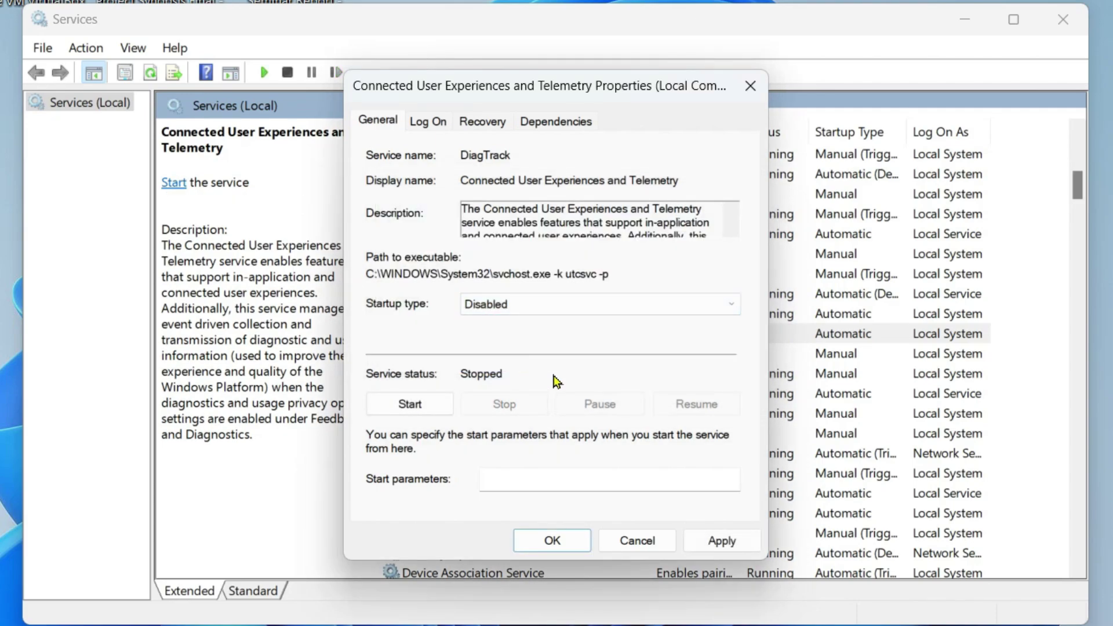
pyautogui.click(723, 545)
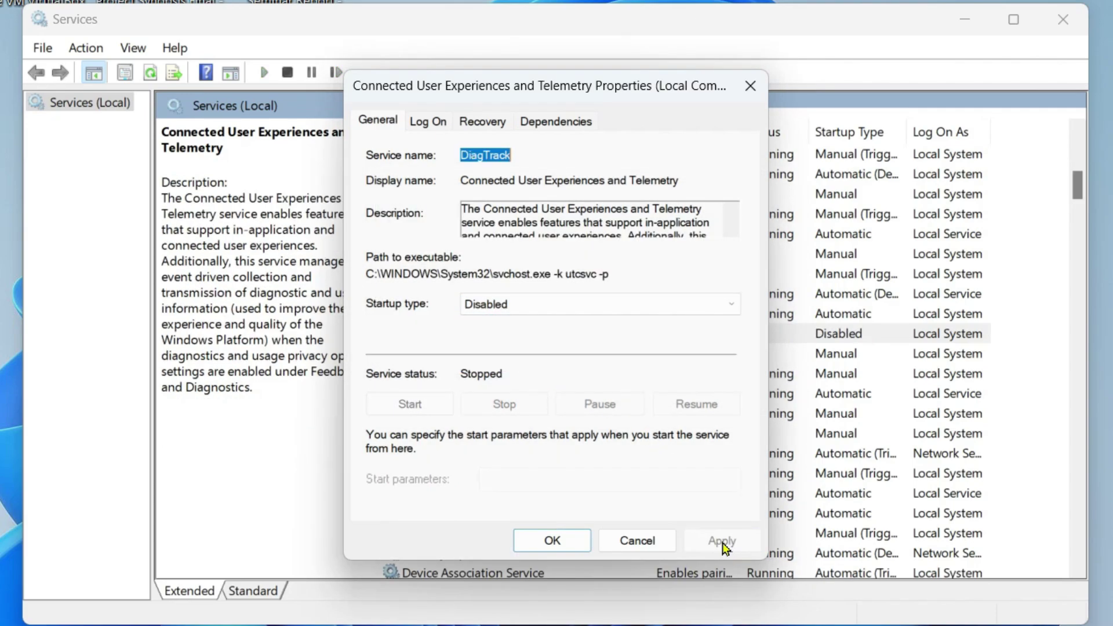
pyautogui.click(532, 542)
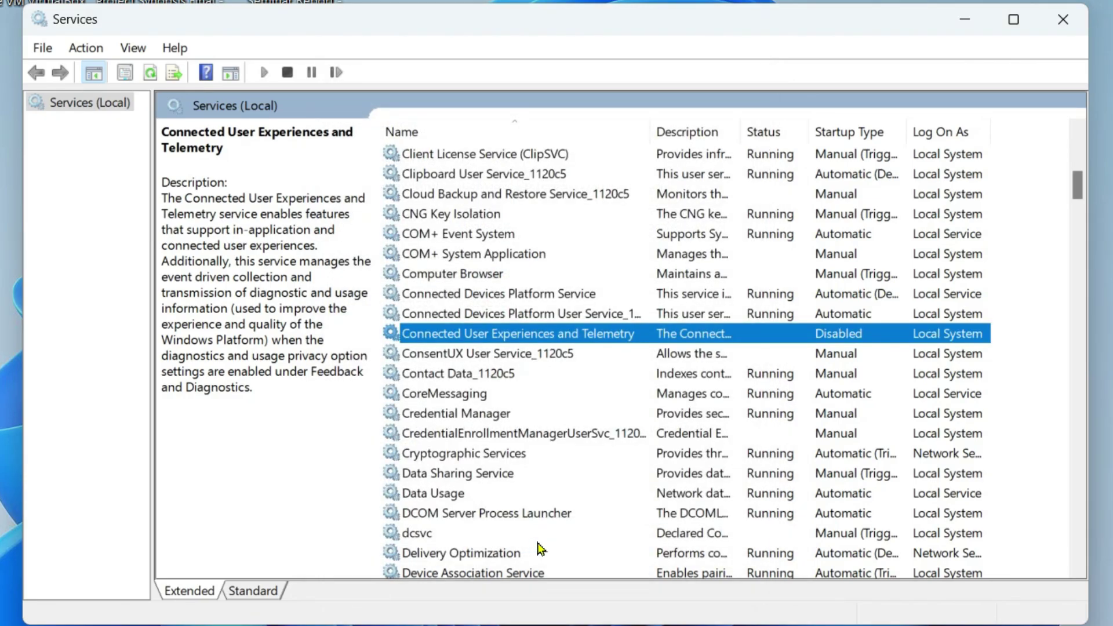
pyautogui.click(1063, 19)
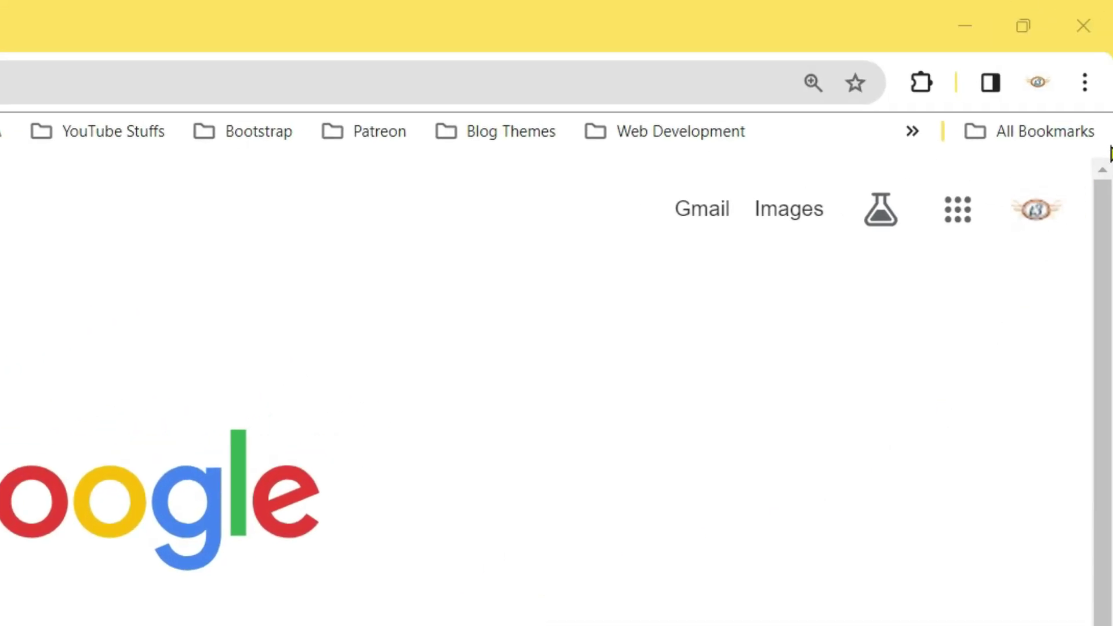
# - Search Chrome settings for 'preload' and toggle Preload pages off, then back on
pyautogui.click(1084, 84)
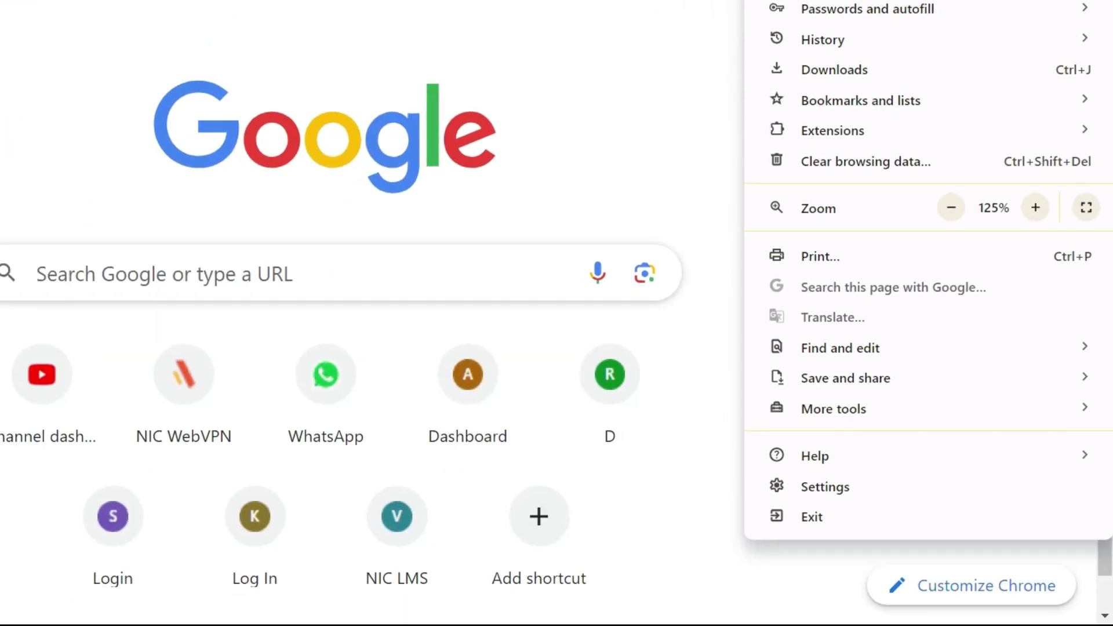
pyautogui.click(895, 490)
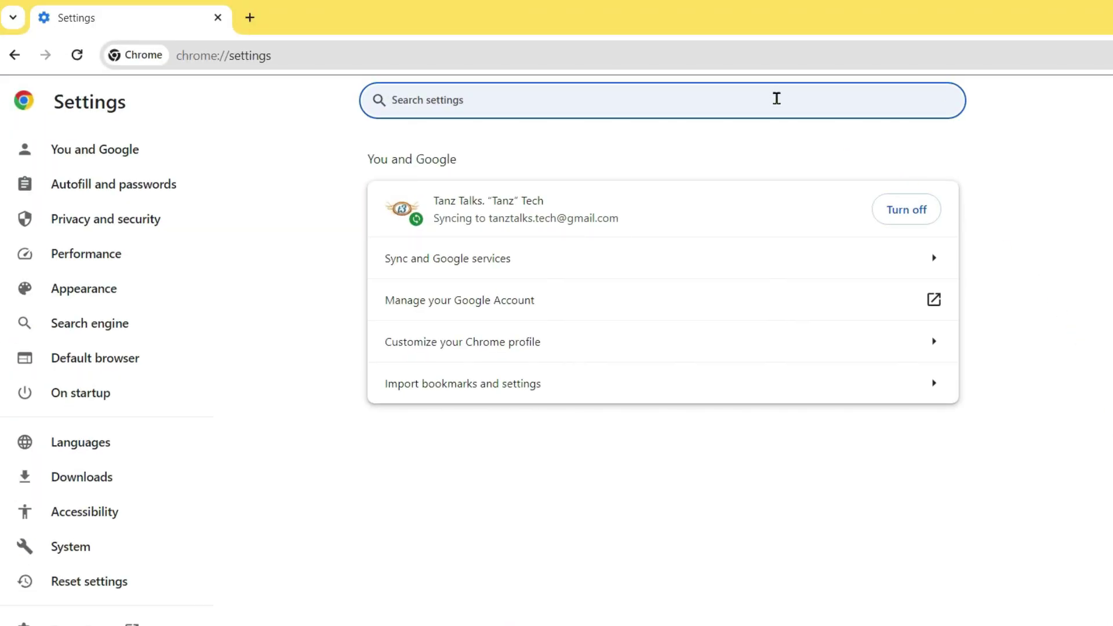
pyautogui.click(774, 96)
pyautogui.click(465, 98)
pyautogui.write('pr')
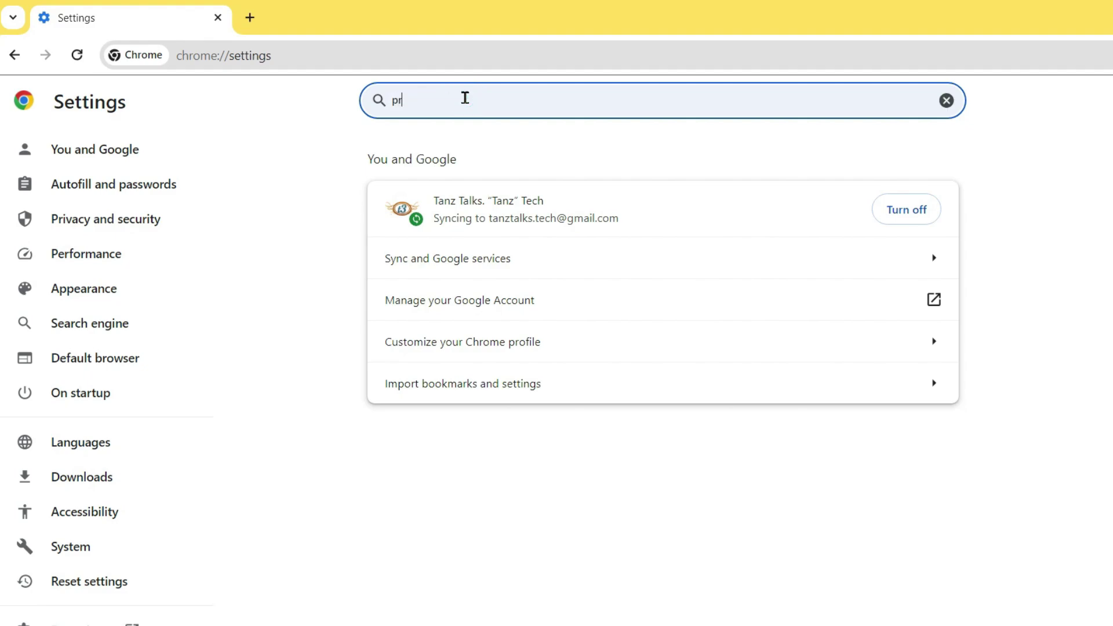
pyautogui.write('eload')
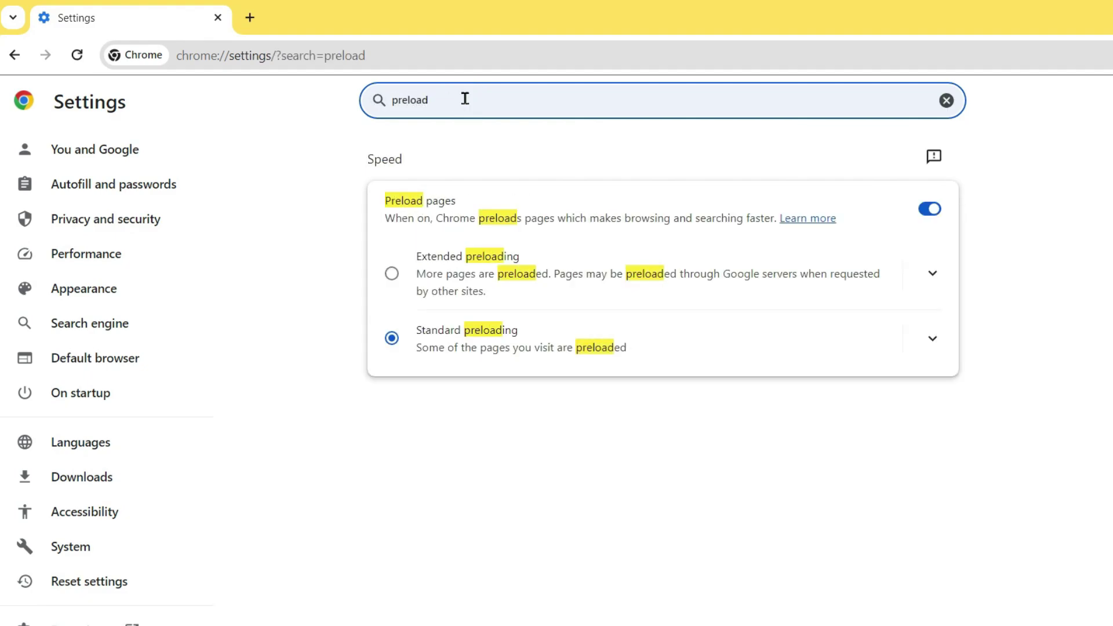
pyautogui.click(928, 214)
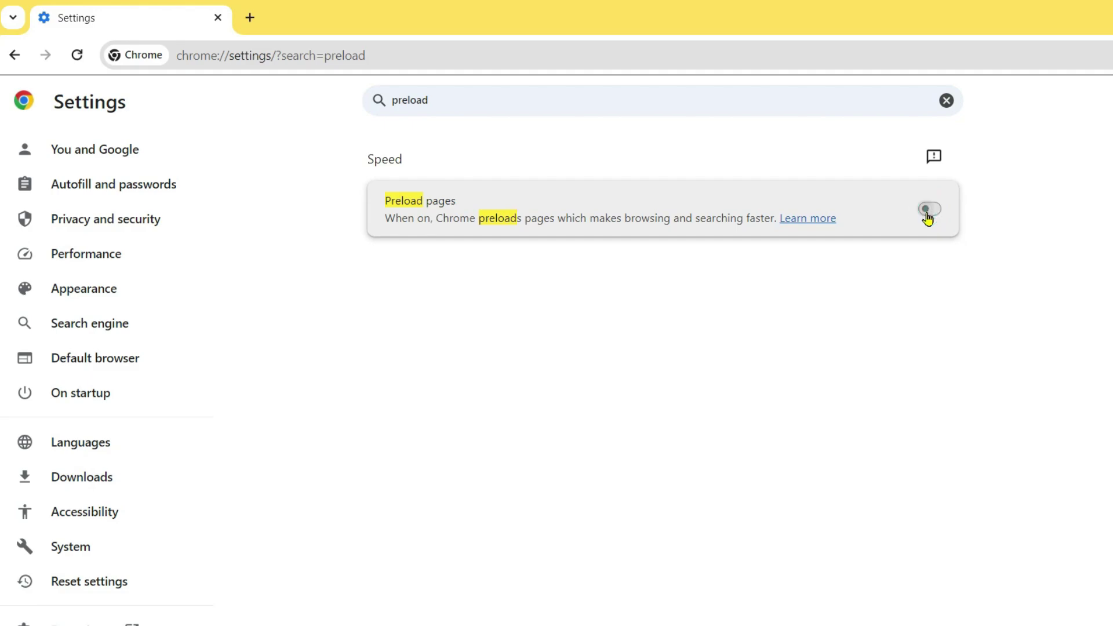
pyautogui.click(933, 216)
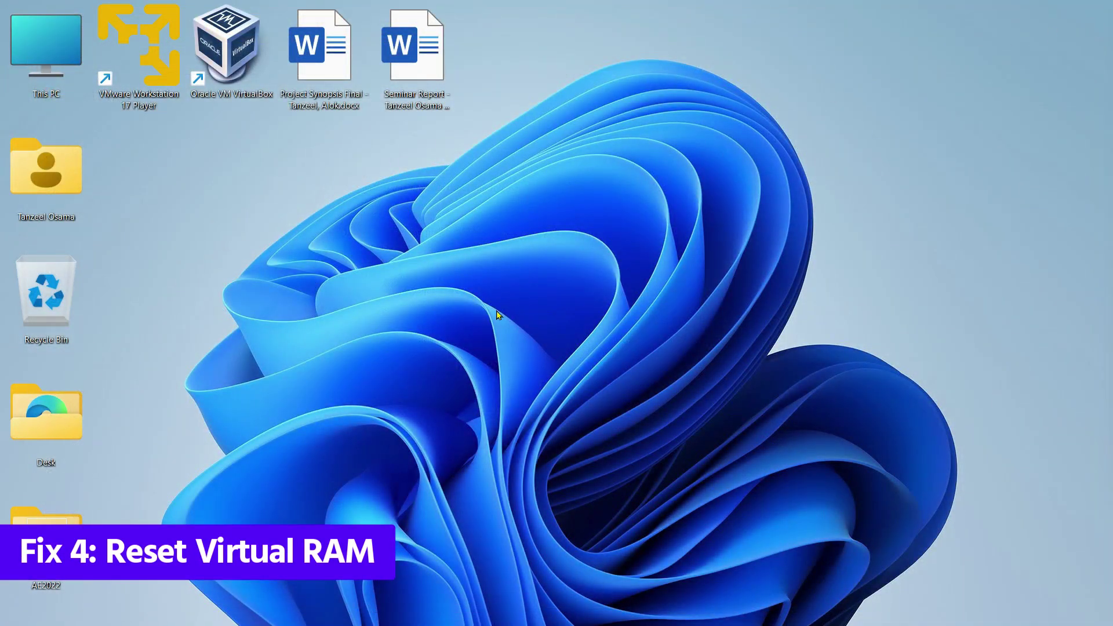
# - From This PC's properties, reach Performance Options' Advanced tab showing a 10240 MB paging file
pyautogui.click(497, 313)
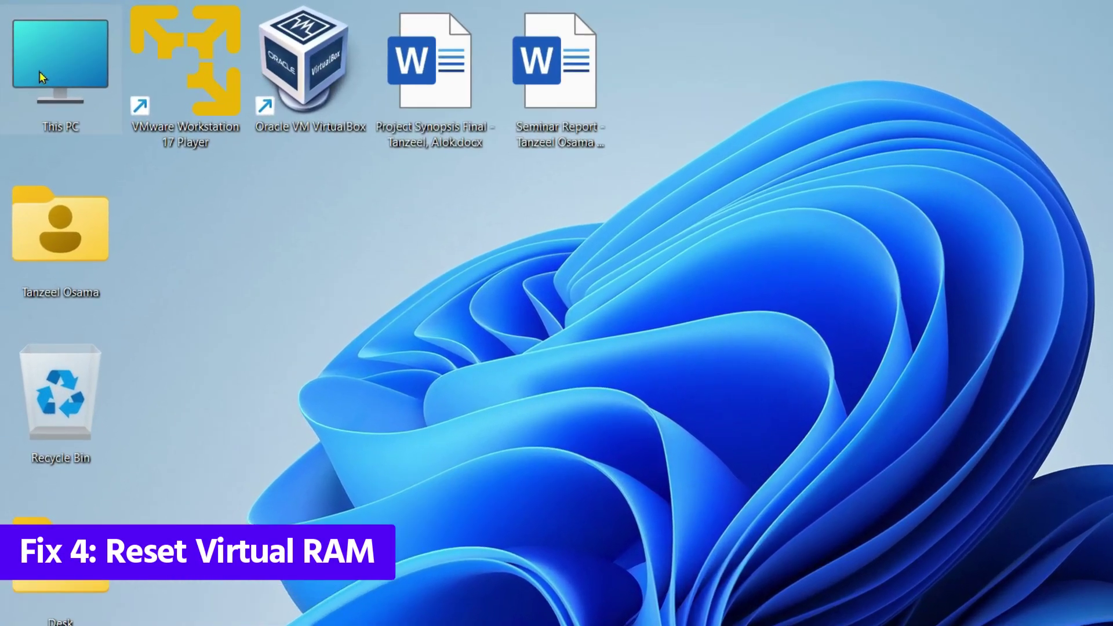
pyautogui.rightClick(29, 53)
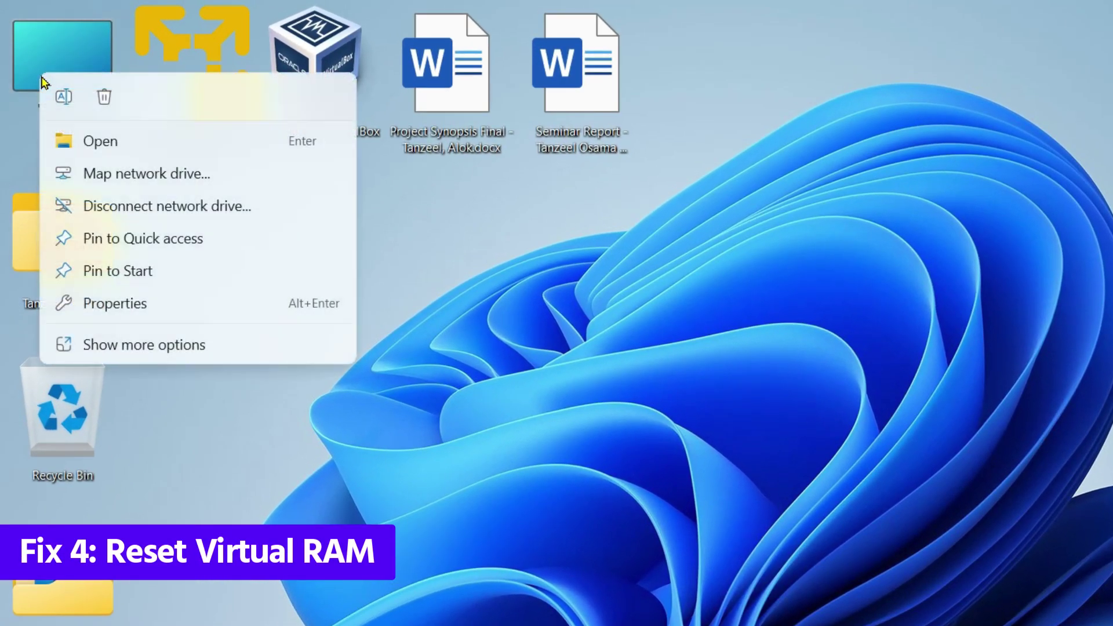
pyautogui.click(160, 304)
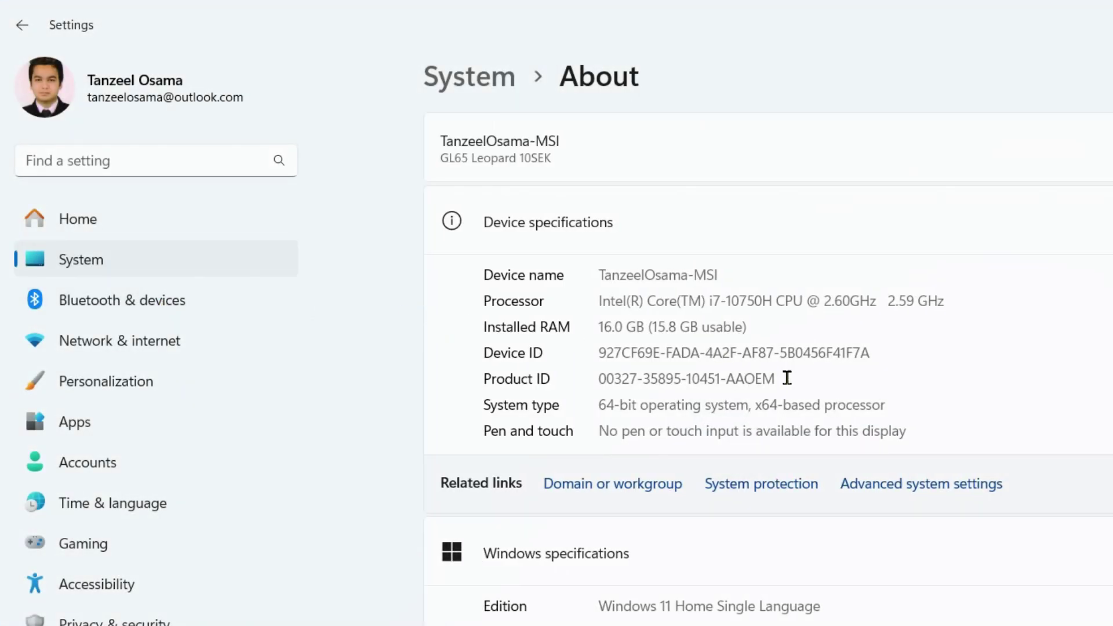
pyautogui.click(906, 490)
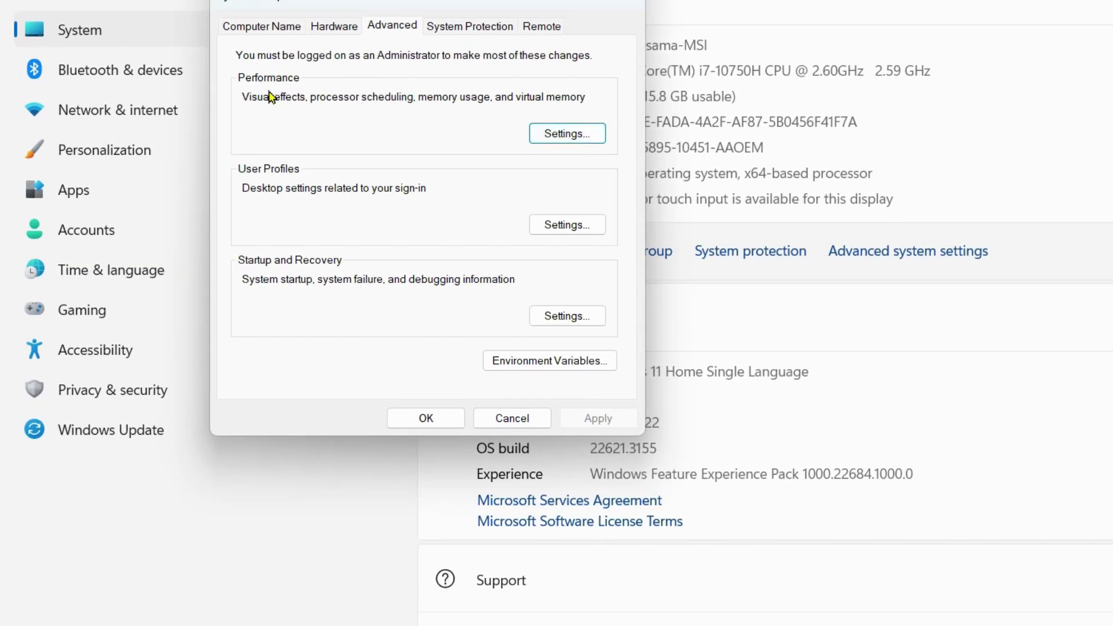
pyautogui.click(587, 136)
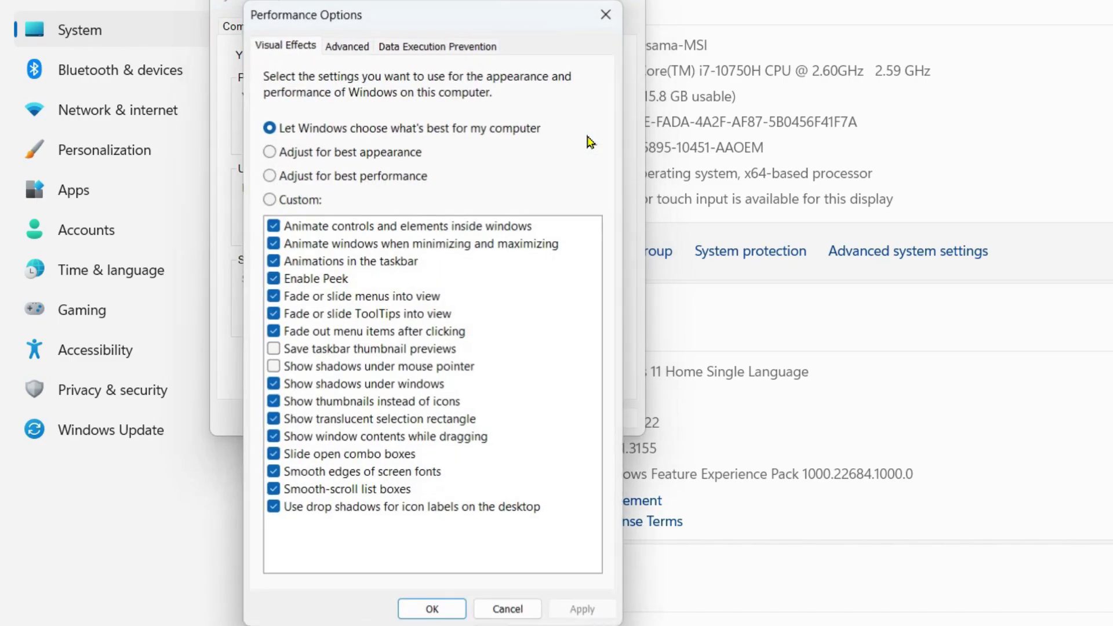
pyautogui.click(347, 49)
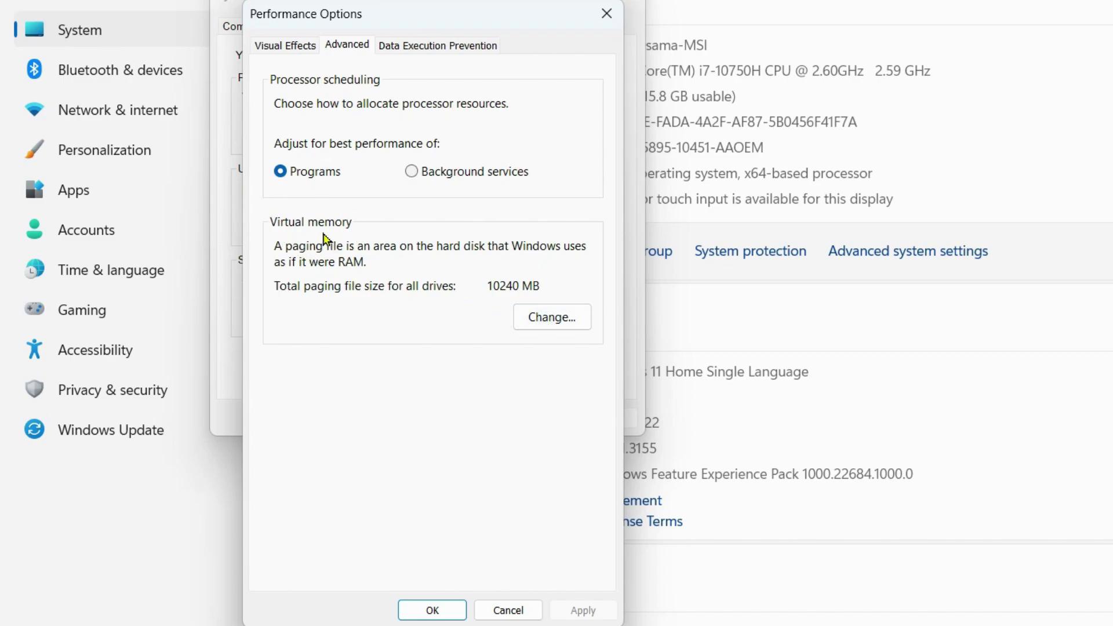
# - Turn off automatic paging file management, set No paging file for C:, and close all dialogs
pyautogui.click(552, 317)
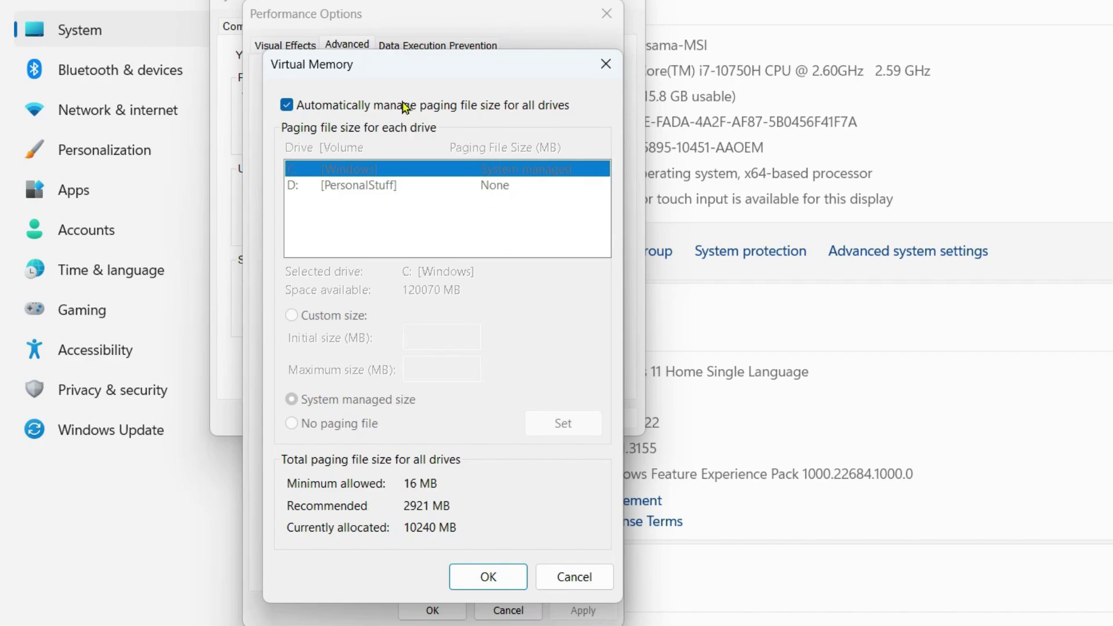
pyautogui.click(321, 108)
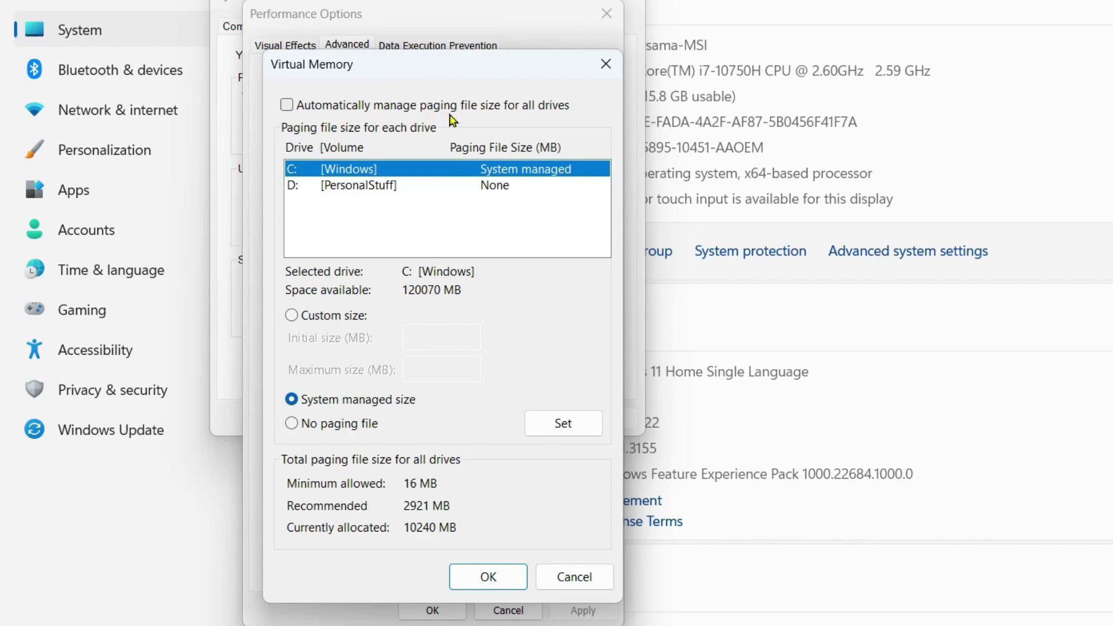
pyautogui.click(349, 425)
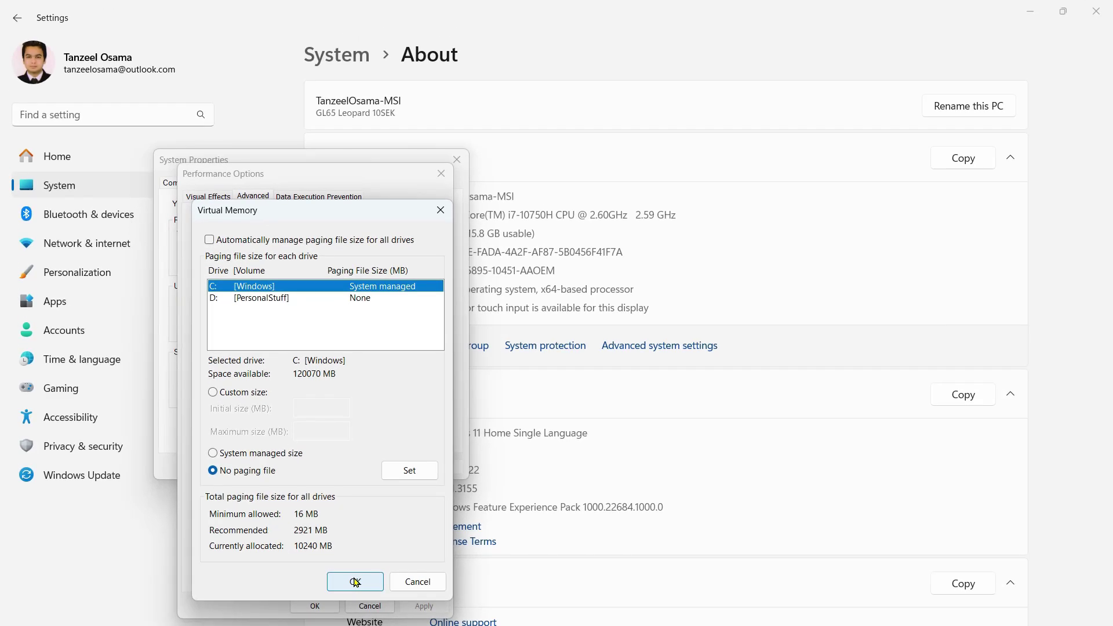
pyautogui.click(356, 582)
pyautogui.click(315, 605)
pyautogui.click(381, 468)
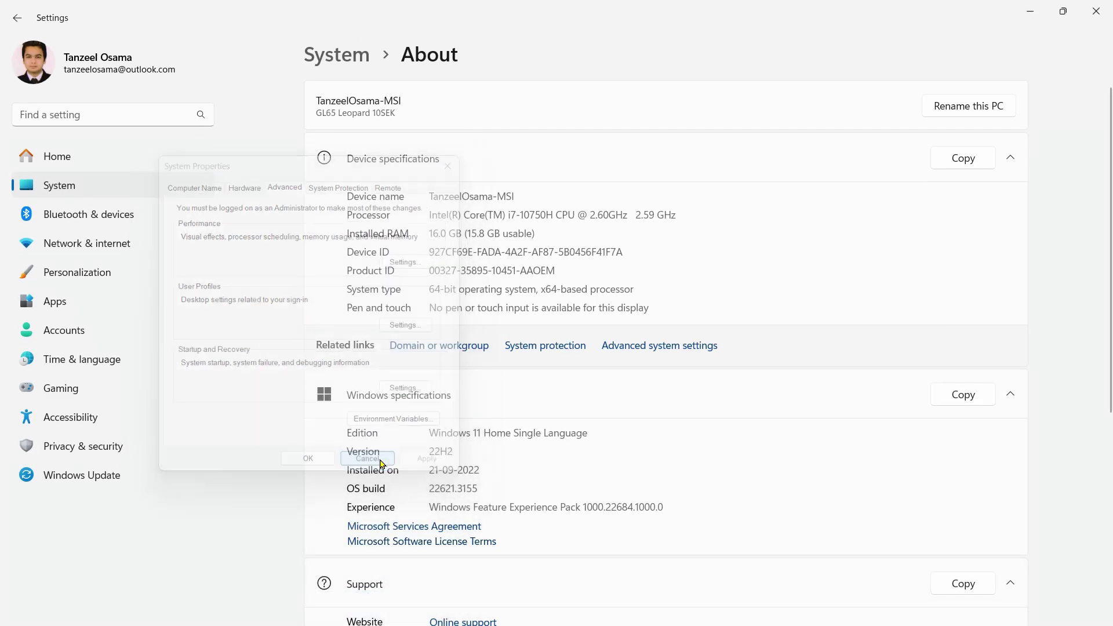
pyautogui.click(1092, 22)
pyautogui.click(537, 301)
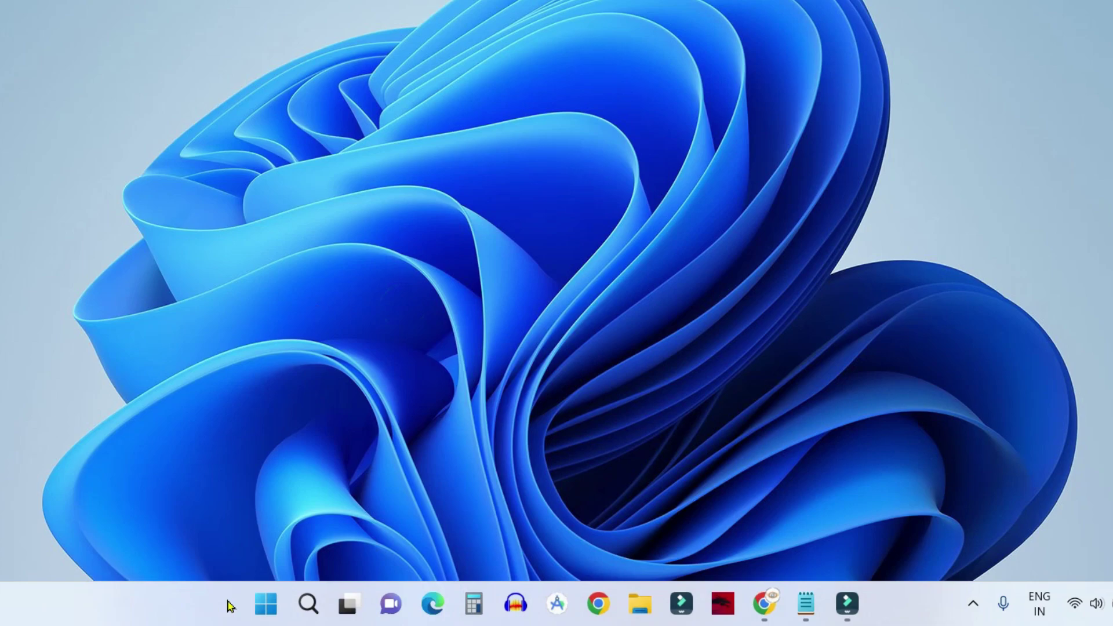
# - Open Device Manager from Start and expand the Disk drives category
pyautogui.click(267, 606)
pyautogui.write('devi')
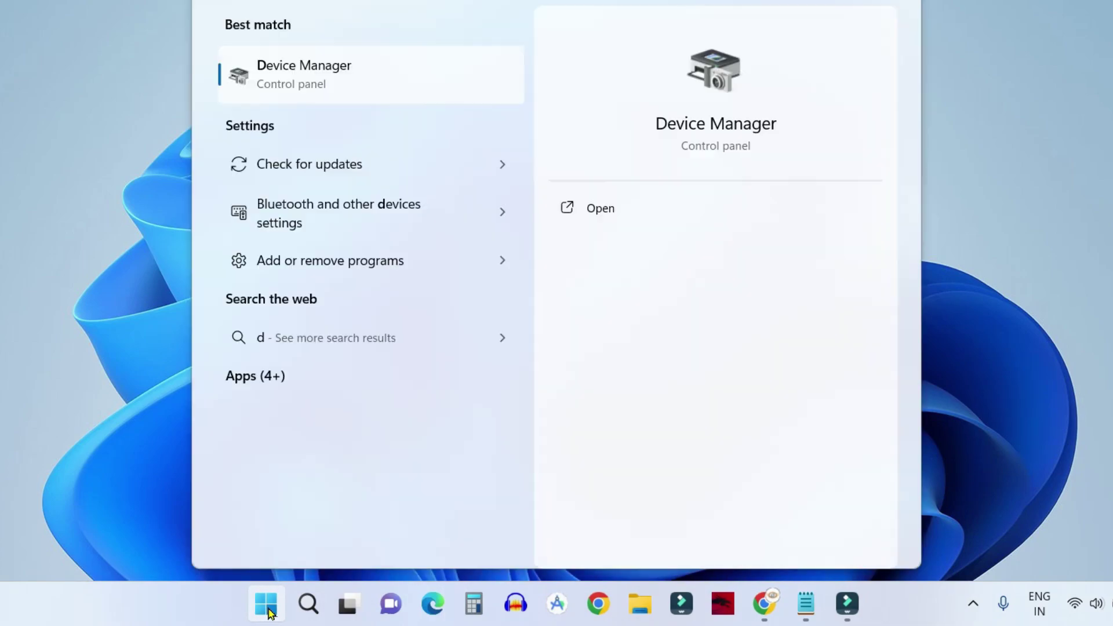
pyautogui.click(308, 75)
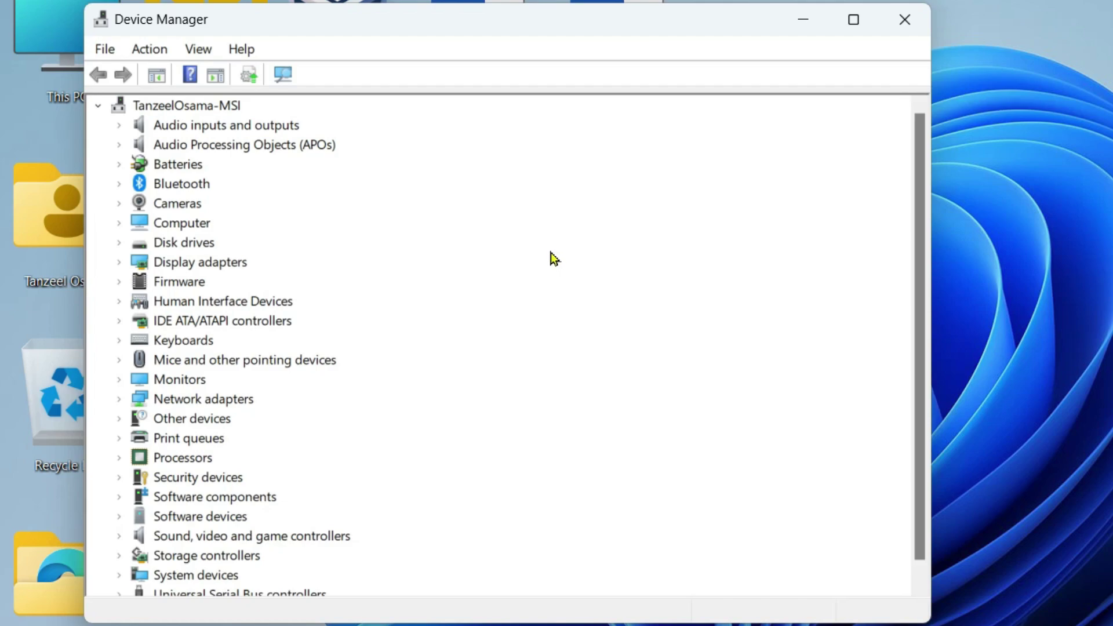
pyautogui.click(125, 243)
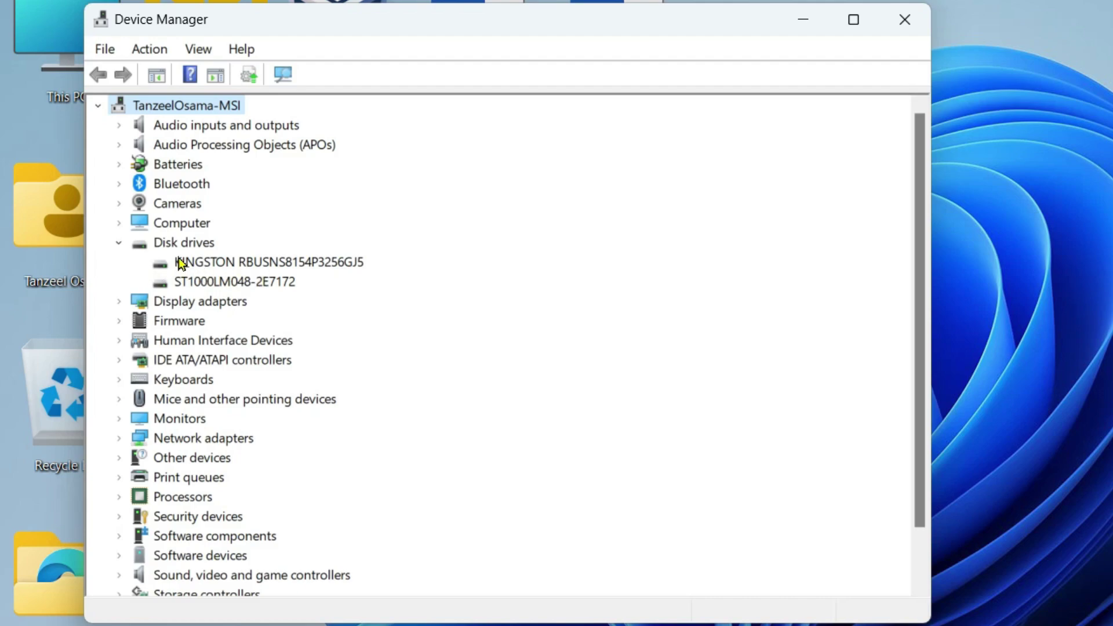
# - Search automatically for a KINGSTON drive driver, dismiss the already-best result, and close Device Manager
pyautogui.rightClick(207, 260)
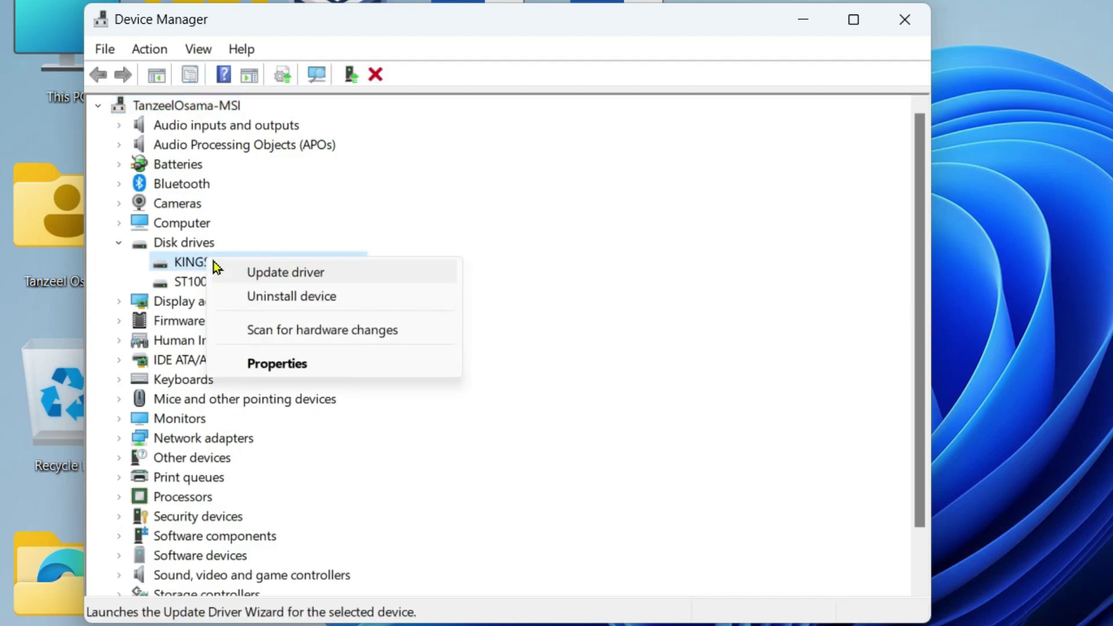
pyautogui.click(344, 273)
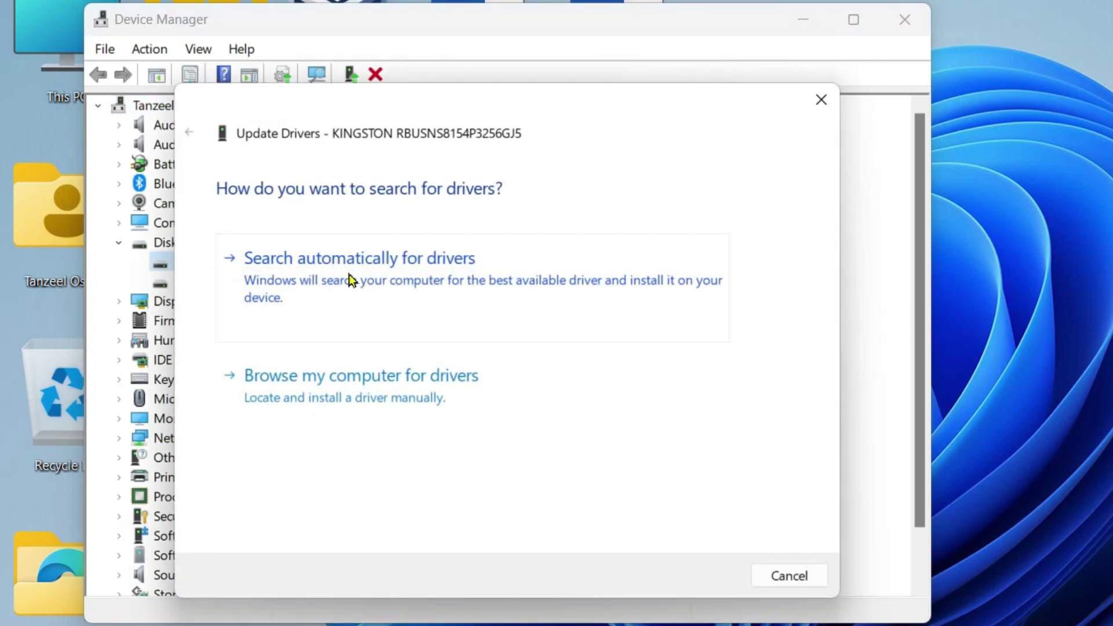
pyautogui.click(387, 280)
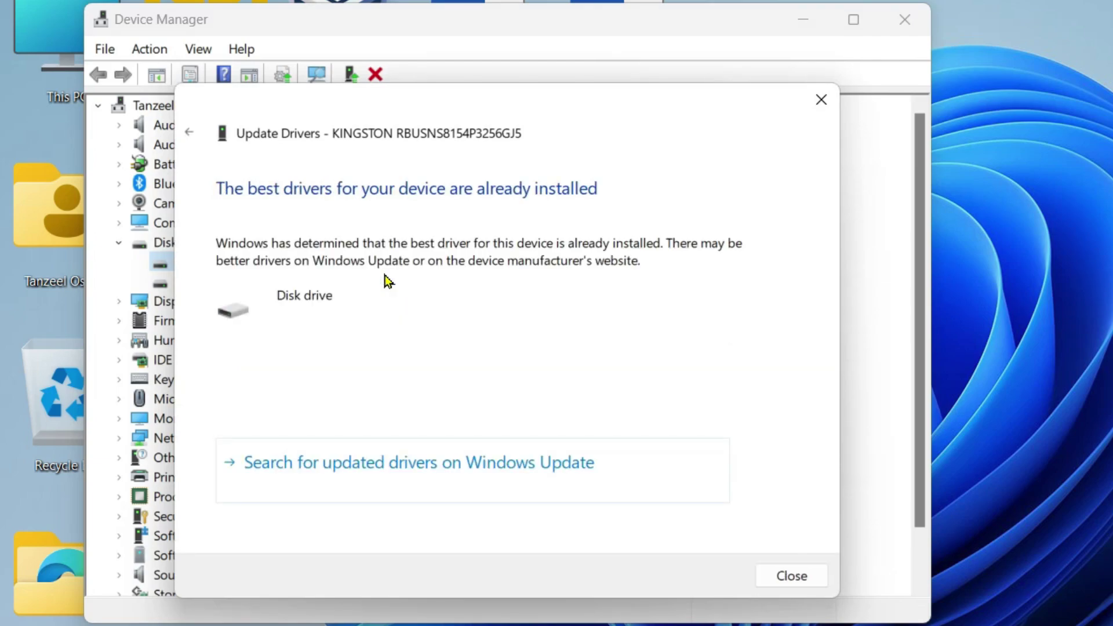
pyautogui.click(784, 572)
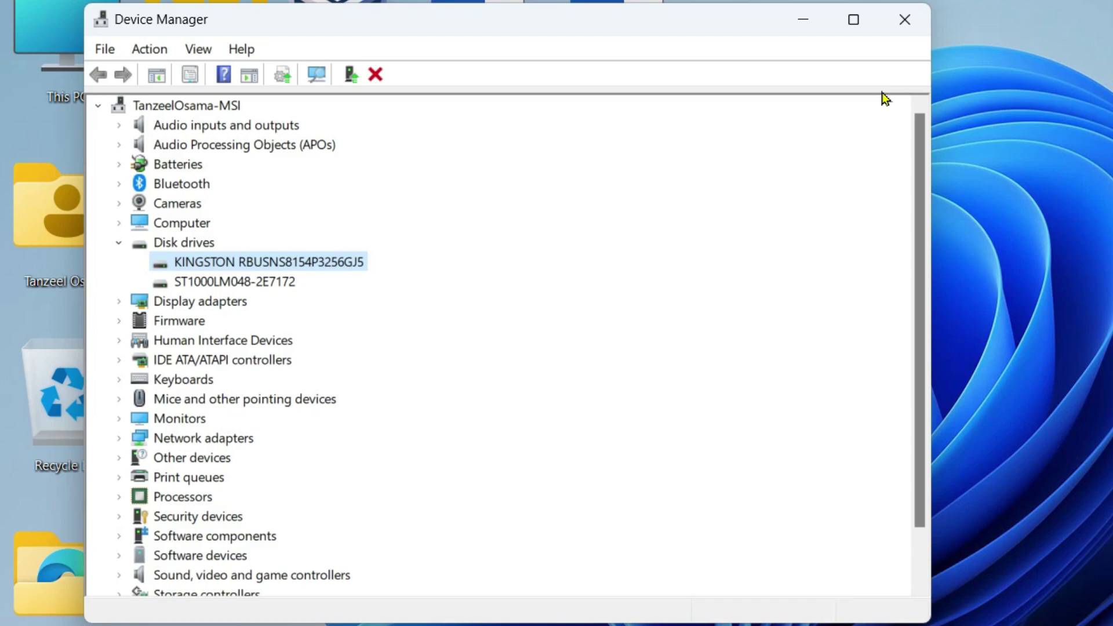
pyautogui.click(896, 26)
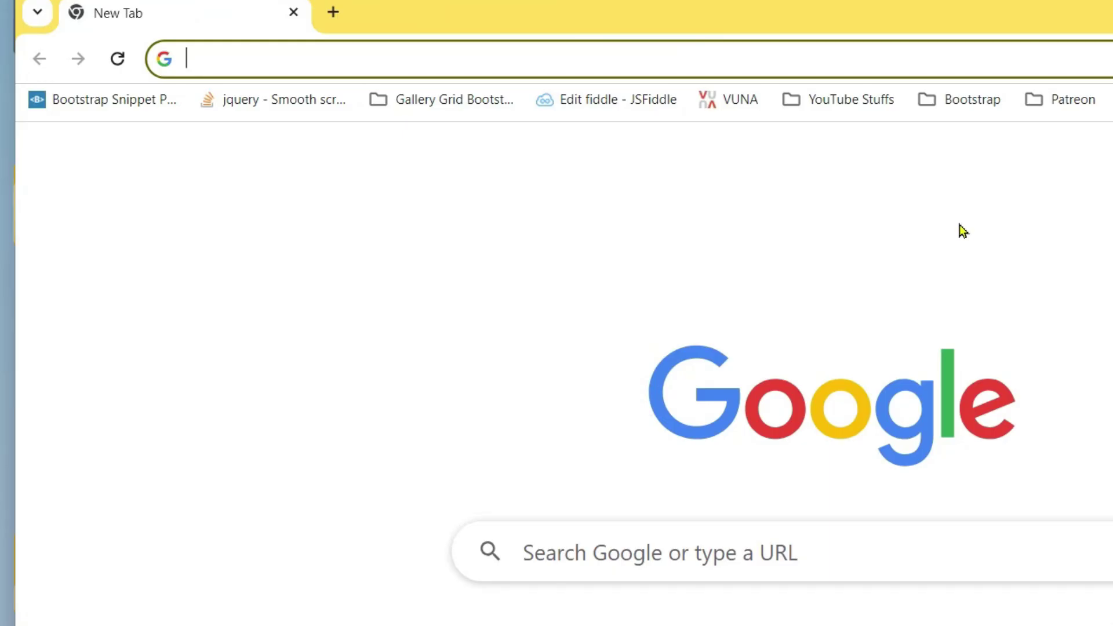
# - Search the web for 'kingston ssd firmware update'
pyautogui.click(914, 21)
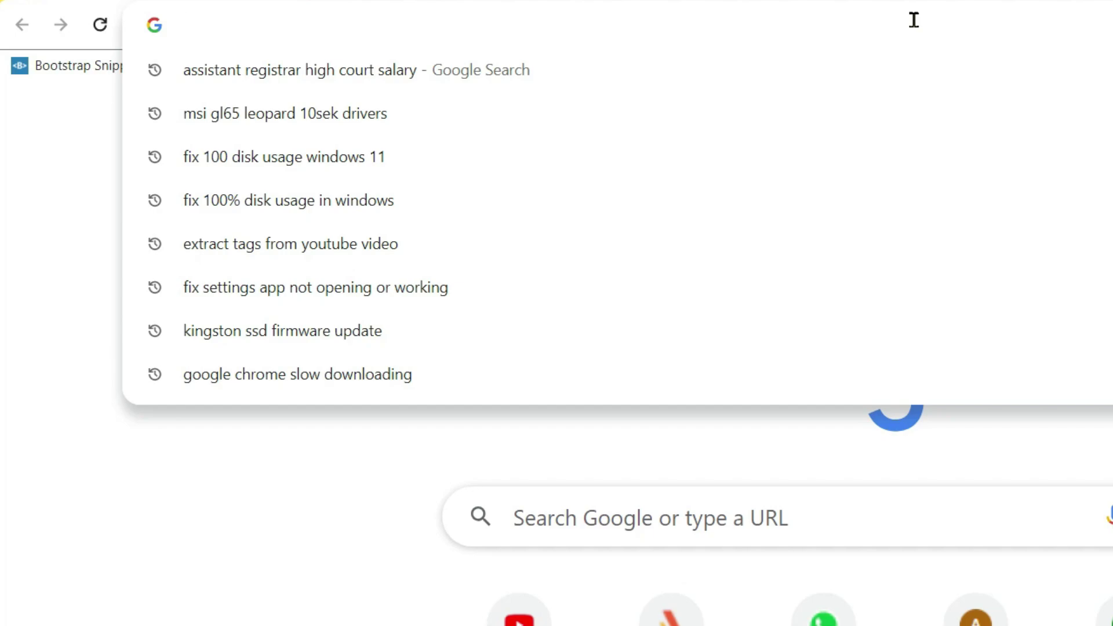
pyautogui.write('kingst')
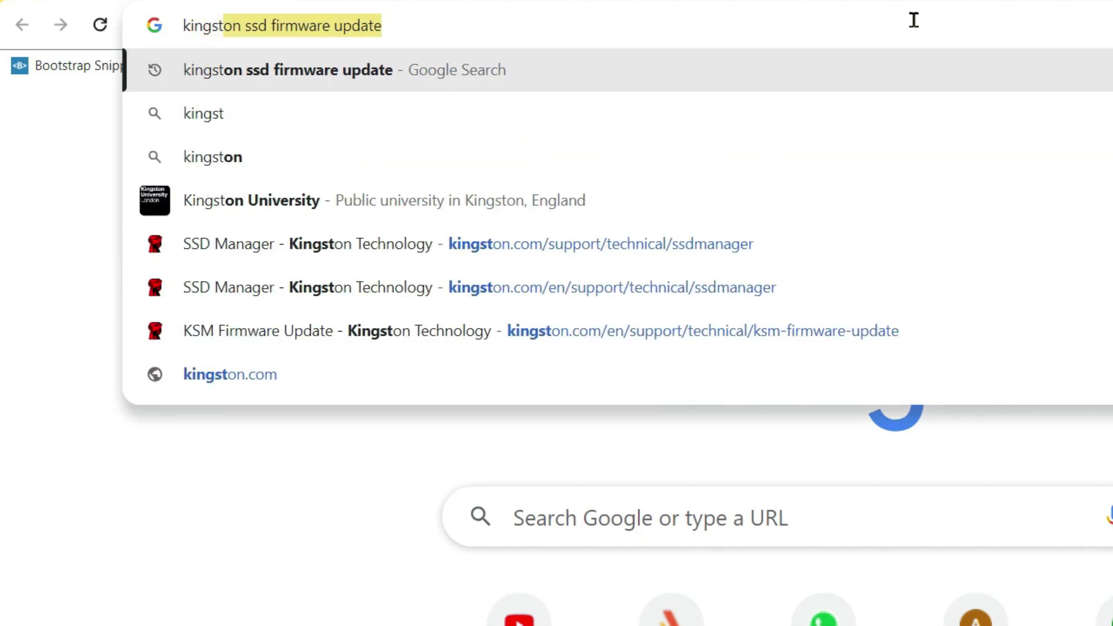
pyautogui.press('Right')
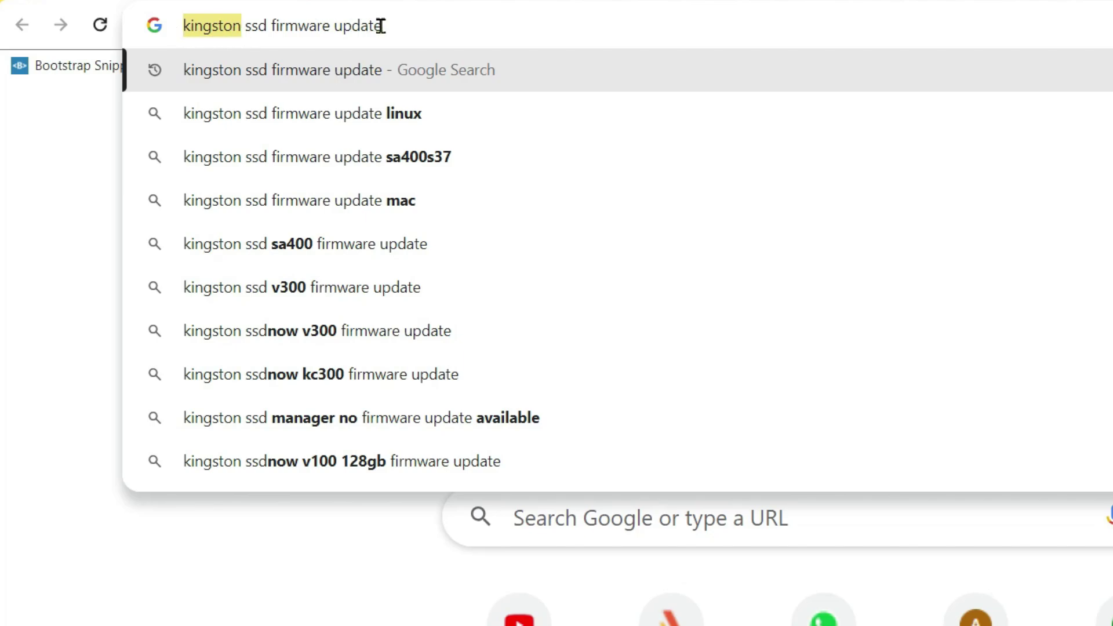
pyautogui.press('Return')
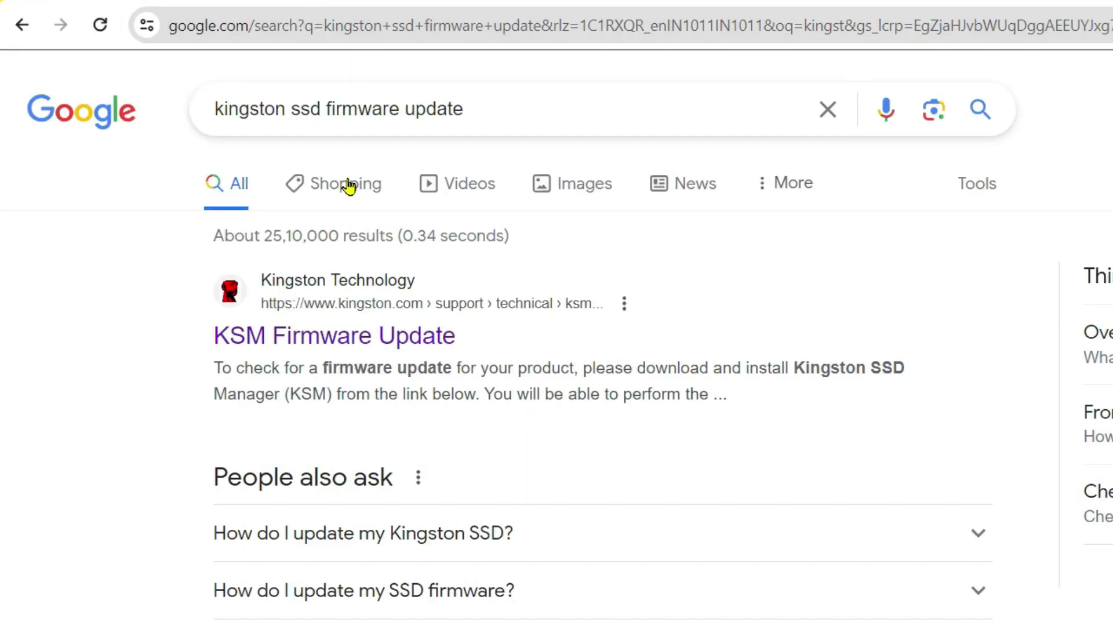
# - Open the KSM Firmware Update result and follow it to the Kingston SSD Manager page
pyautogui.click(323, 328)
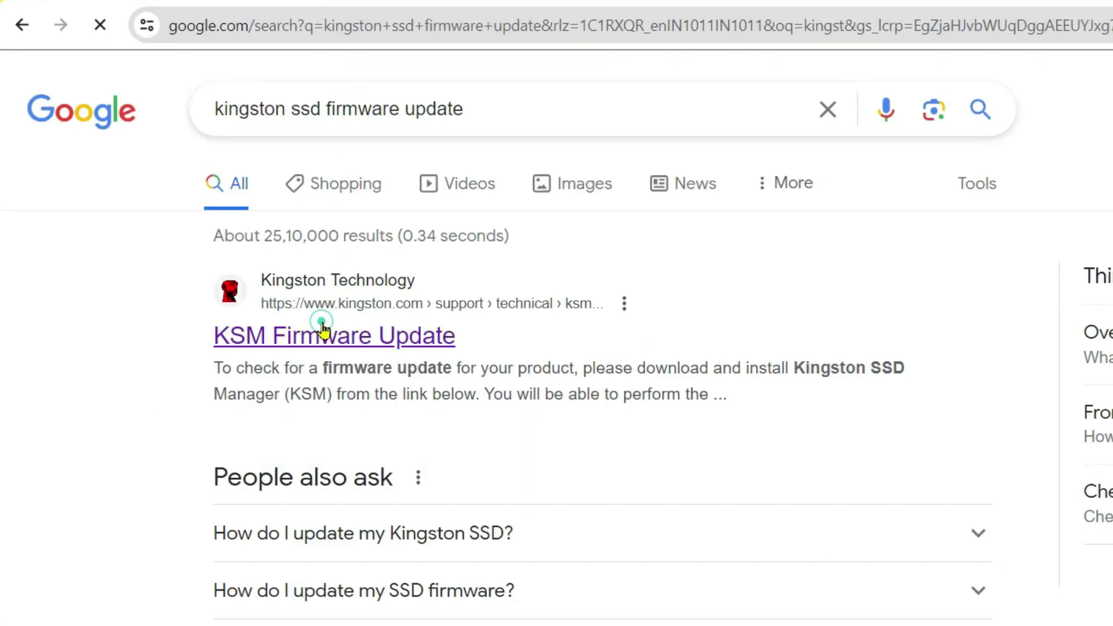
pyautogui.scroll(-10, 321, 326)
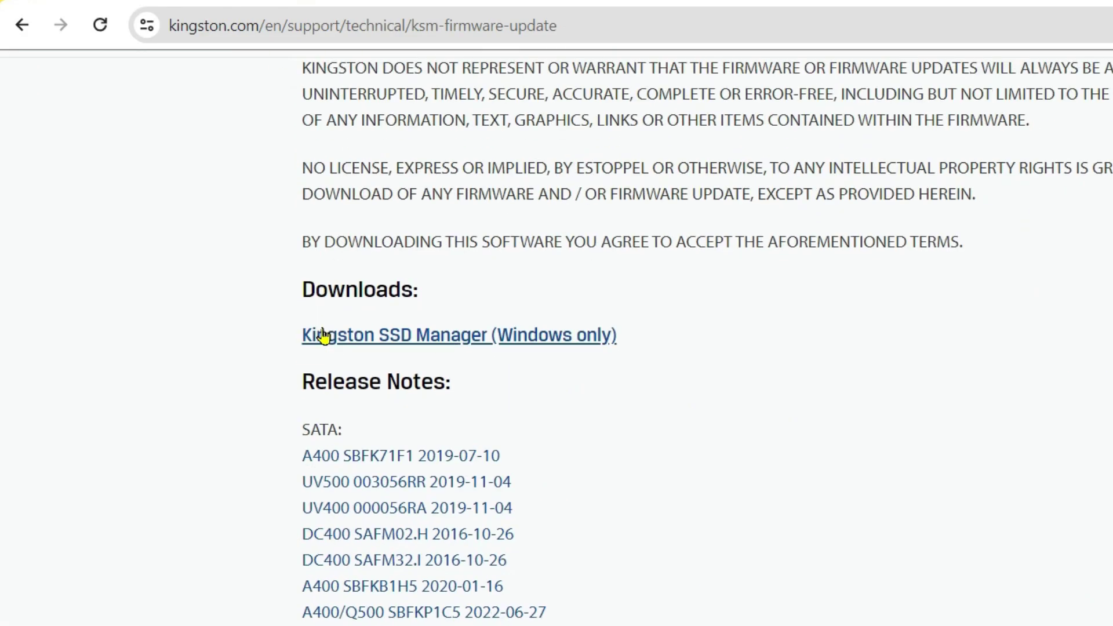
pyautogui.click(549, 339)
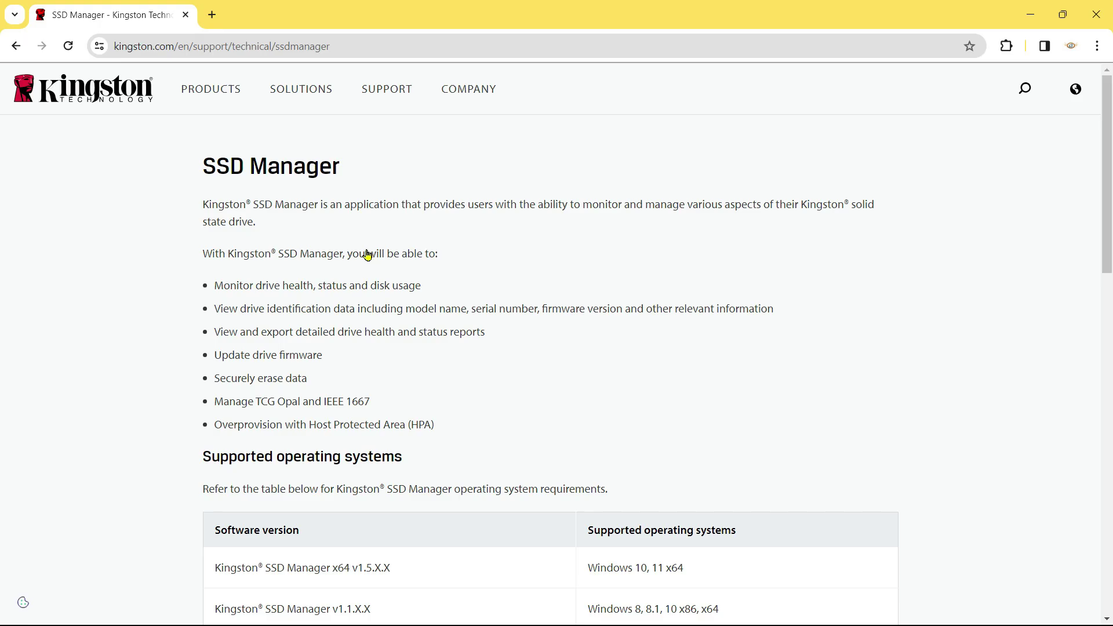
pyautogui.scroll(-3, 367, 255)
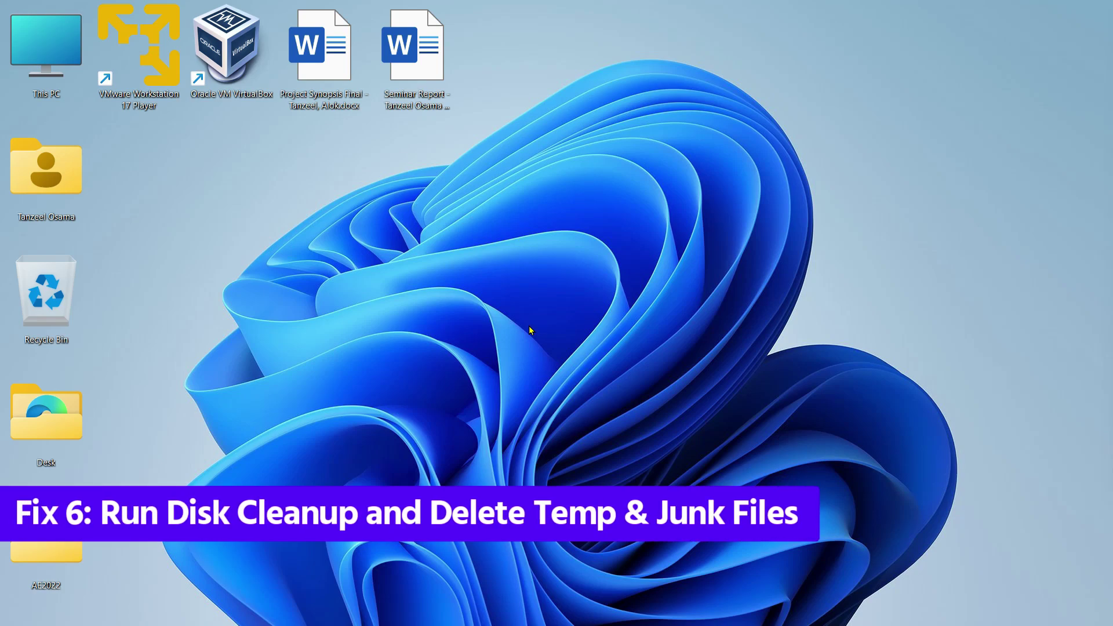
# - Run Disk Cleanup on Windows (C:) from This PC and permanently delete the checked junk files
pyautogui.doubleClick(60, 55)
pyautogui.click(273, 141)
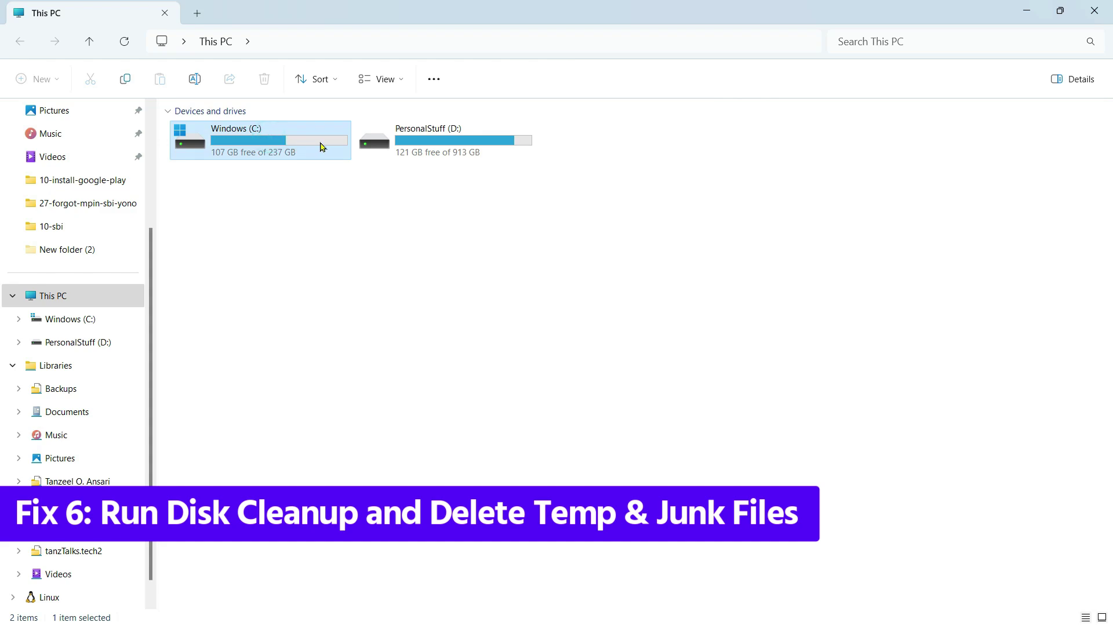
pyautogui.click(435, 83)
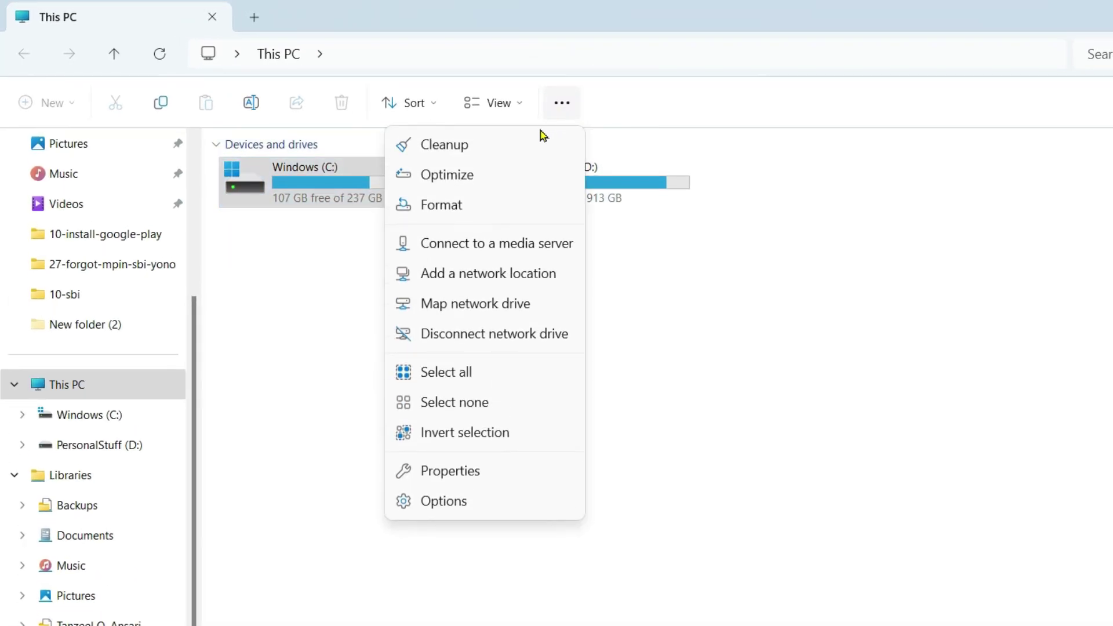
pyautogui.click(505, 152)
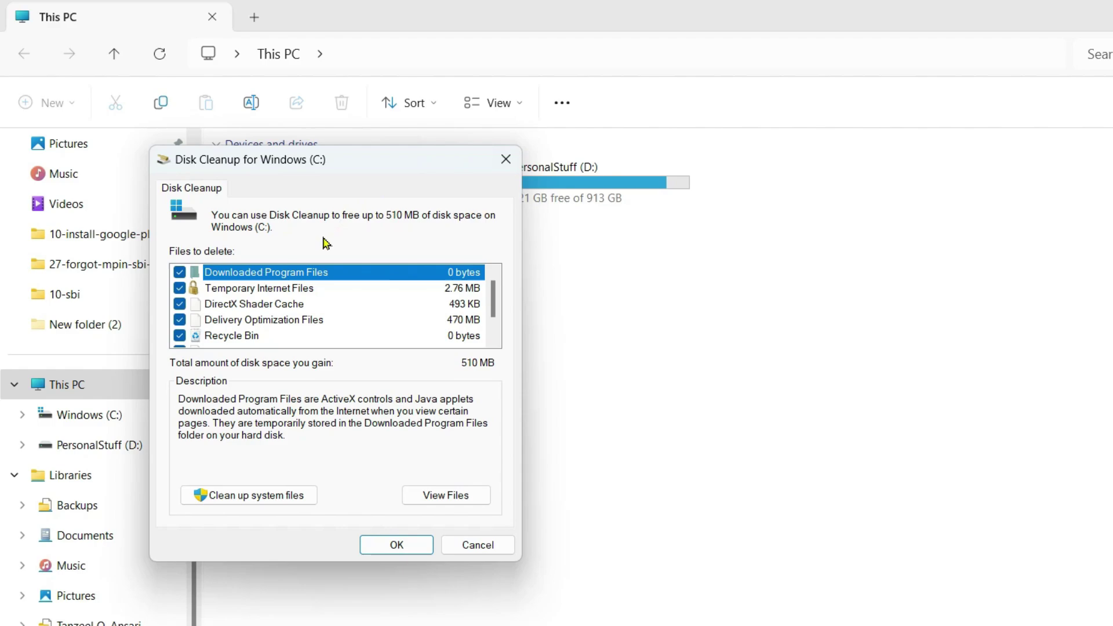
pyautogui.scroll(-1, 310, 289)
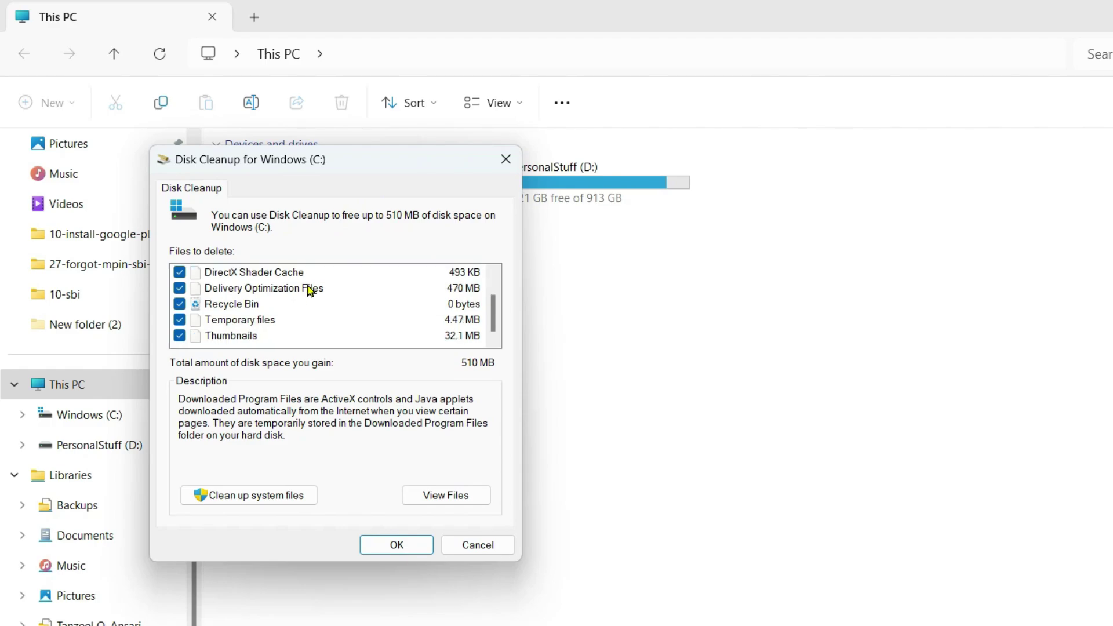
pyautogui.scroll(1, 310, 290)
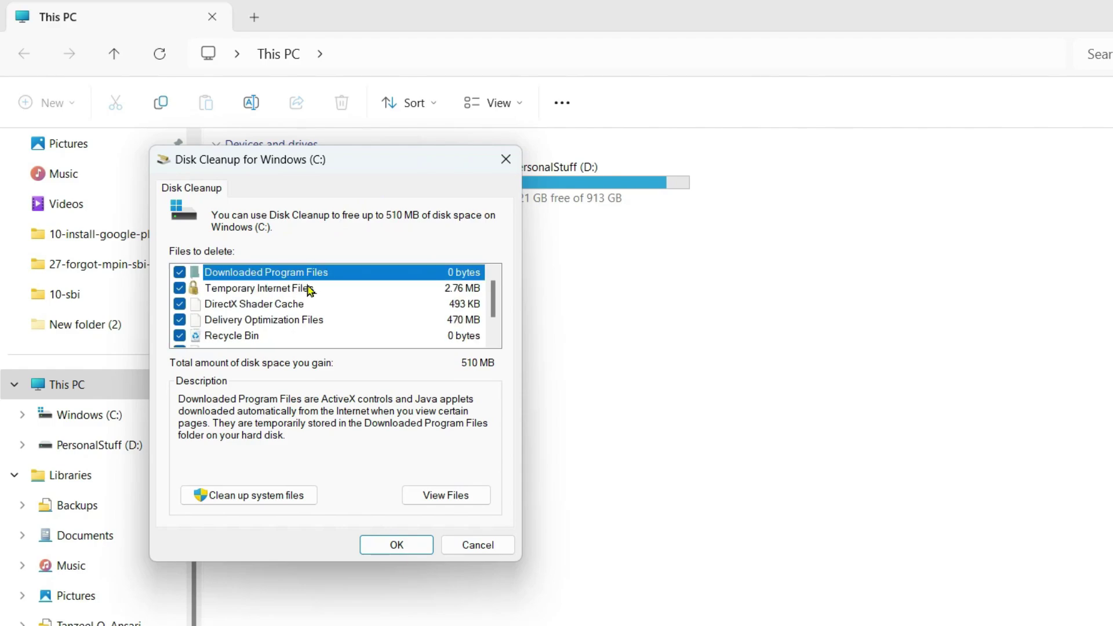
pyautogui.scroll(-1, 311, 290)
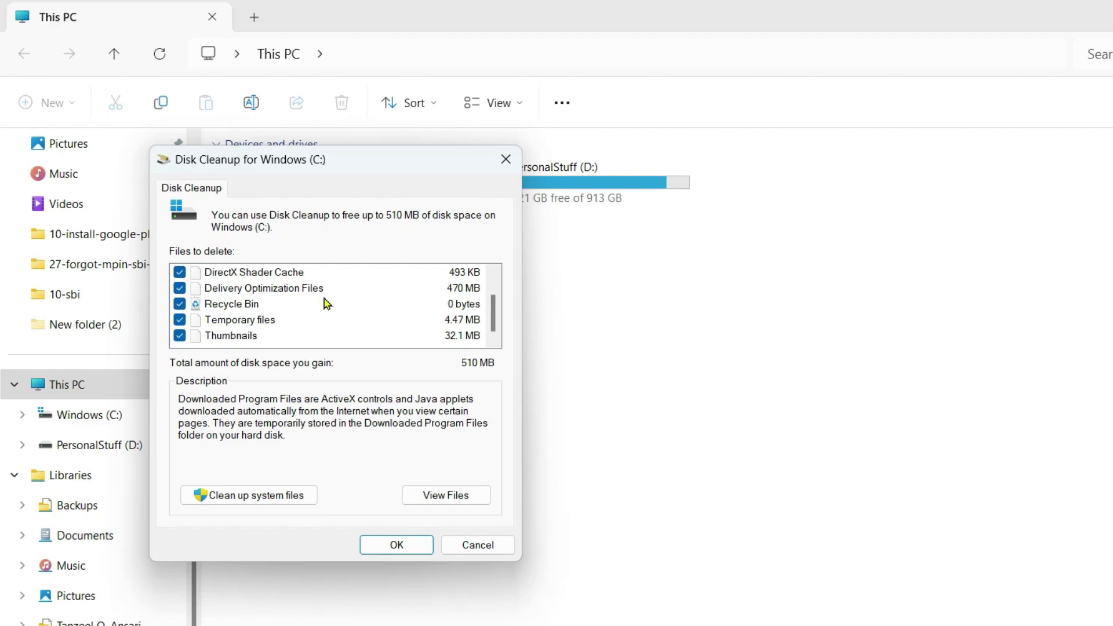
pyautogui.click(393, 542)
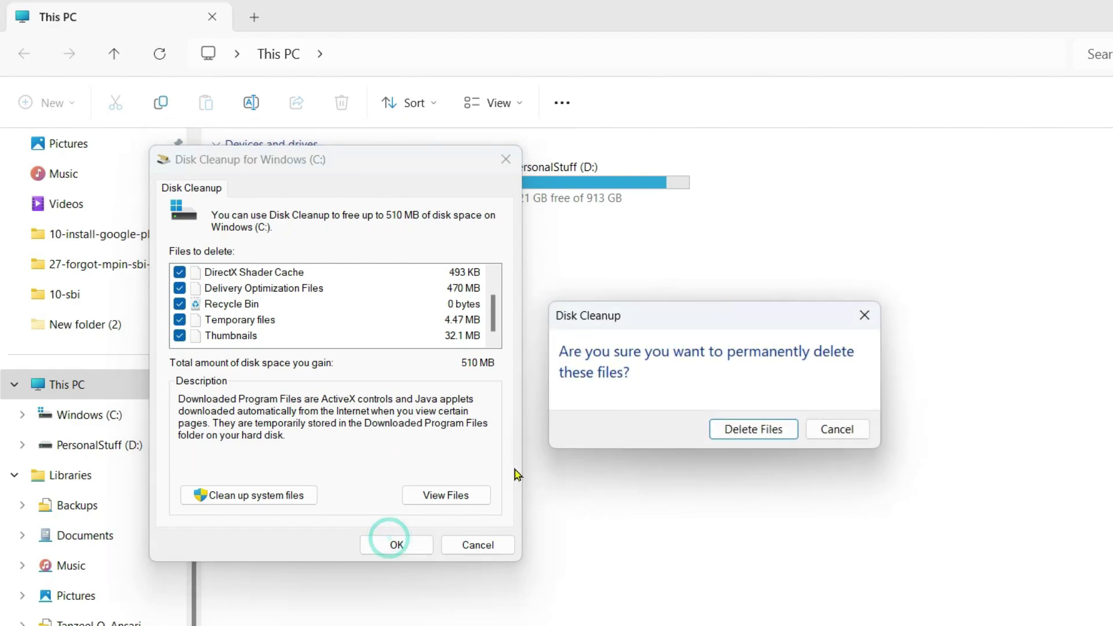
pyautogui.click(773, 433)
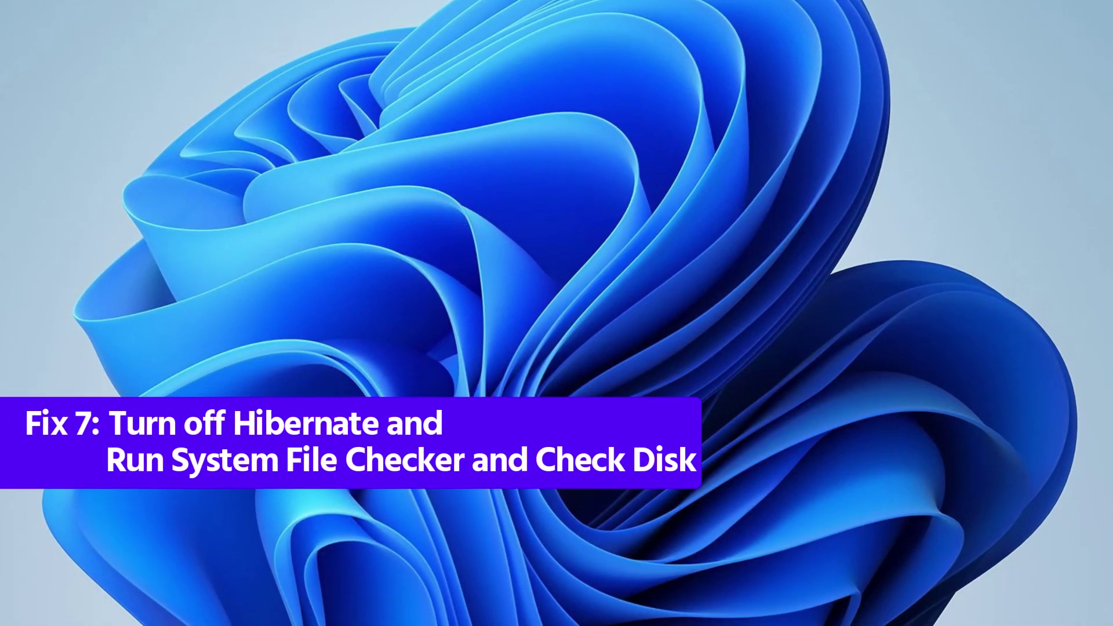
# - Open Command Prompt as administrator and run 'powercfg hibernate off' to disable hibernation
pyautogui.click(273, 608)
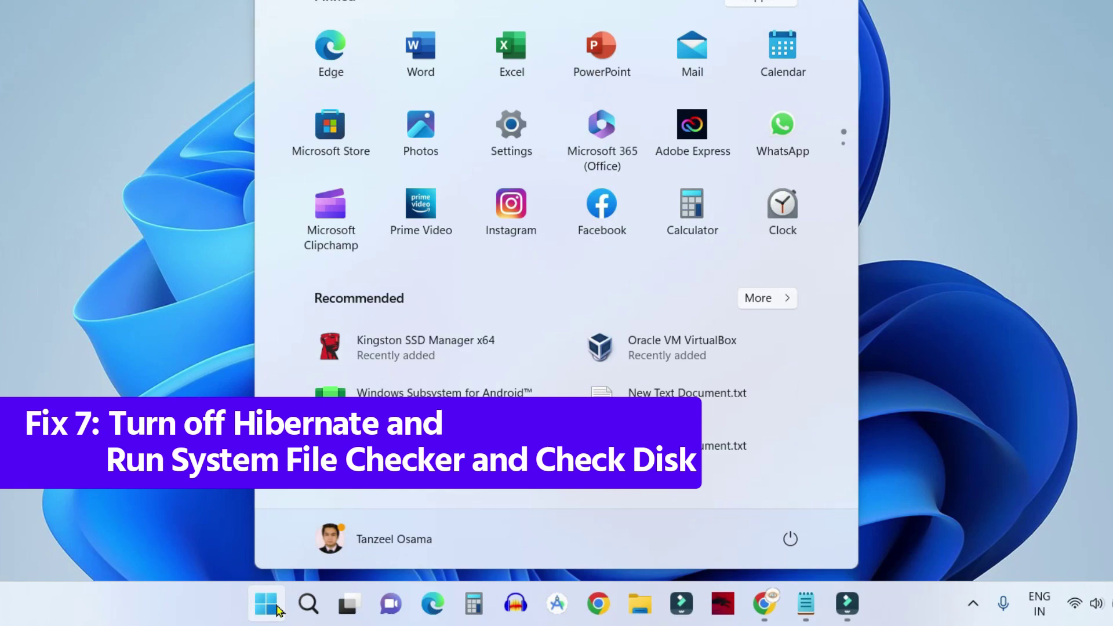
pyautogui.write('cmd')
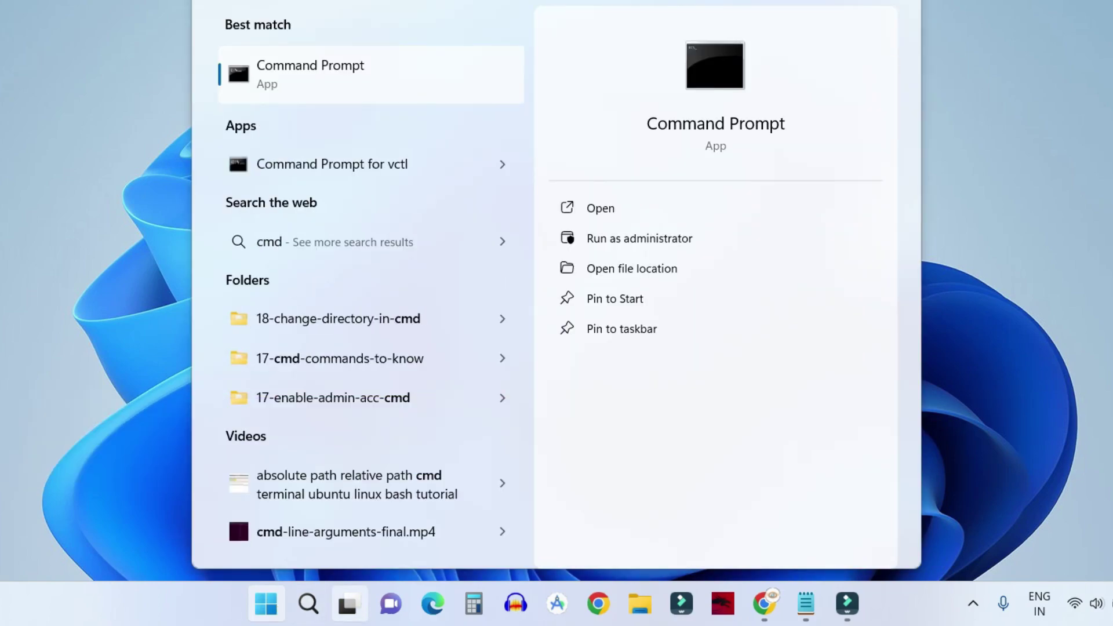
pyautogui.click(598, 242)
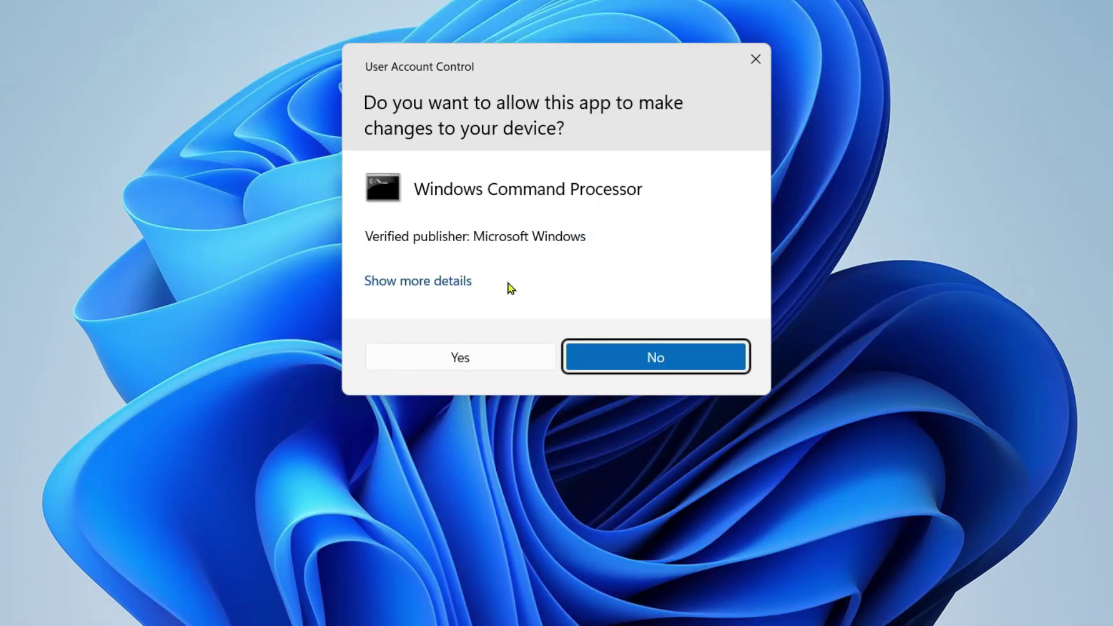
pyautogui.click(472, 358)
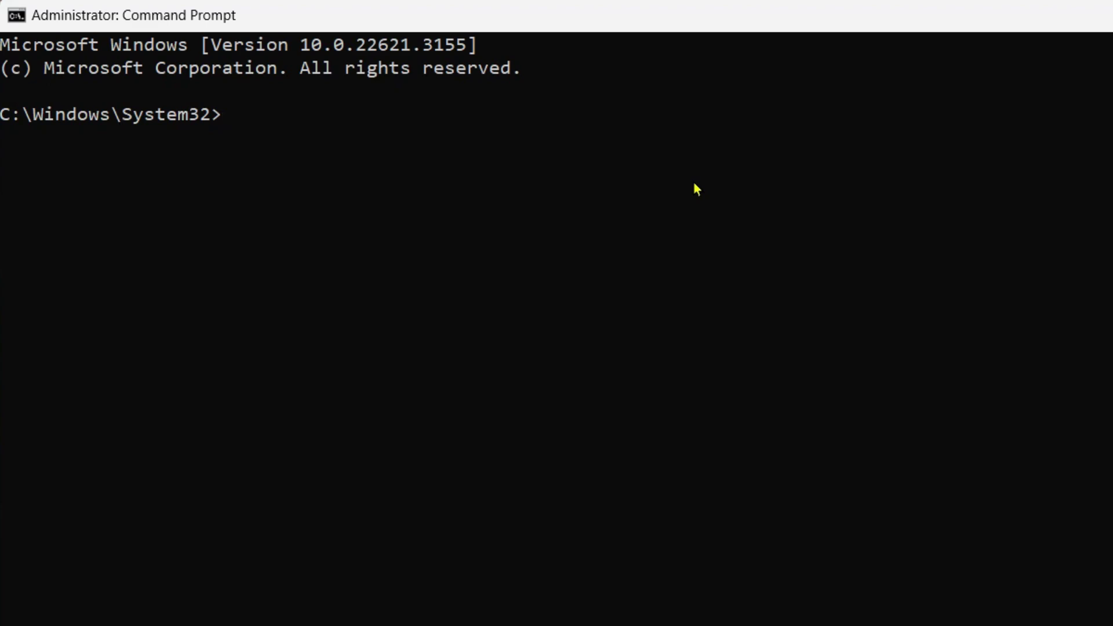
pyautogui.write('powe')
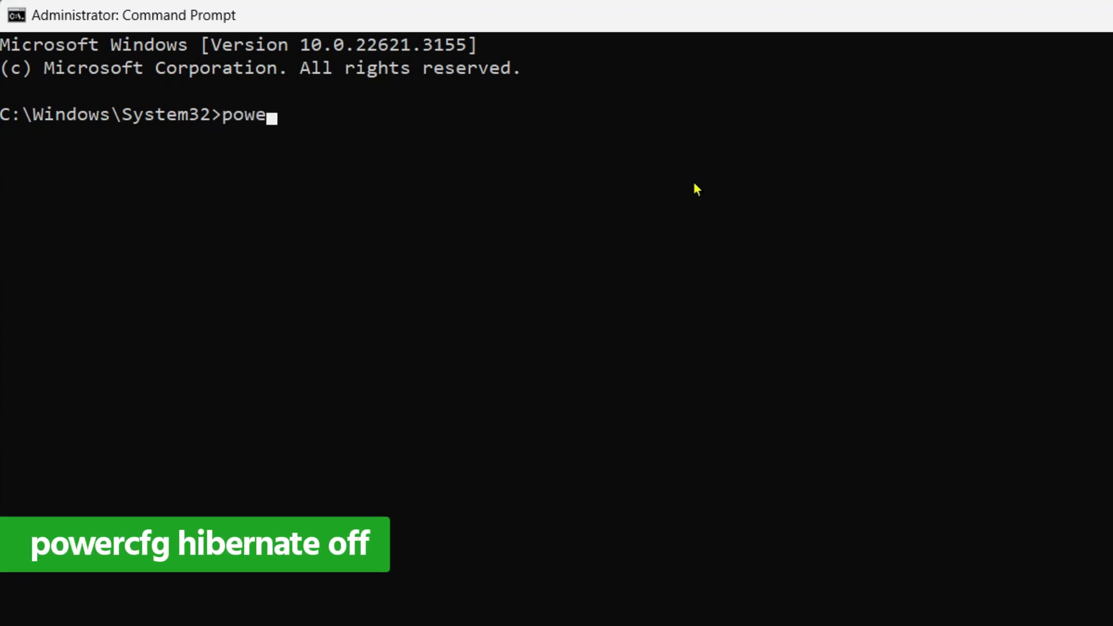
pyautogui.write('rcfg')
pyautogui.write('hibernate off')
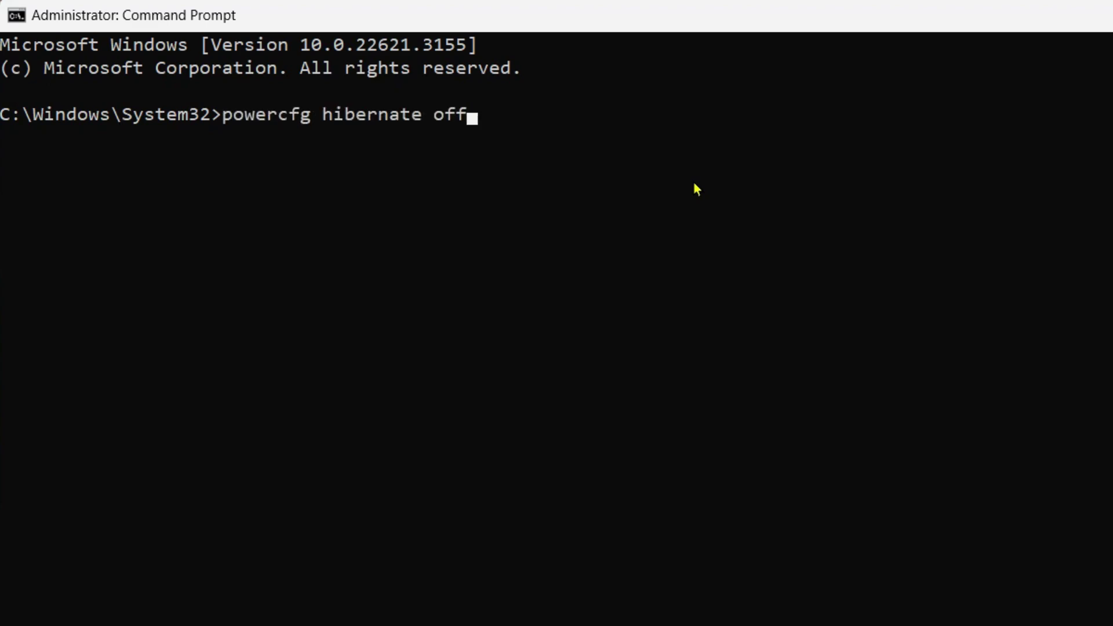
pyautogui.press('Return')
# - Start an 'sfc /scannow' system file scan, then stop it with Ctrl+C
pyautogui.write('sf')
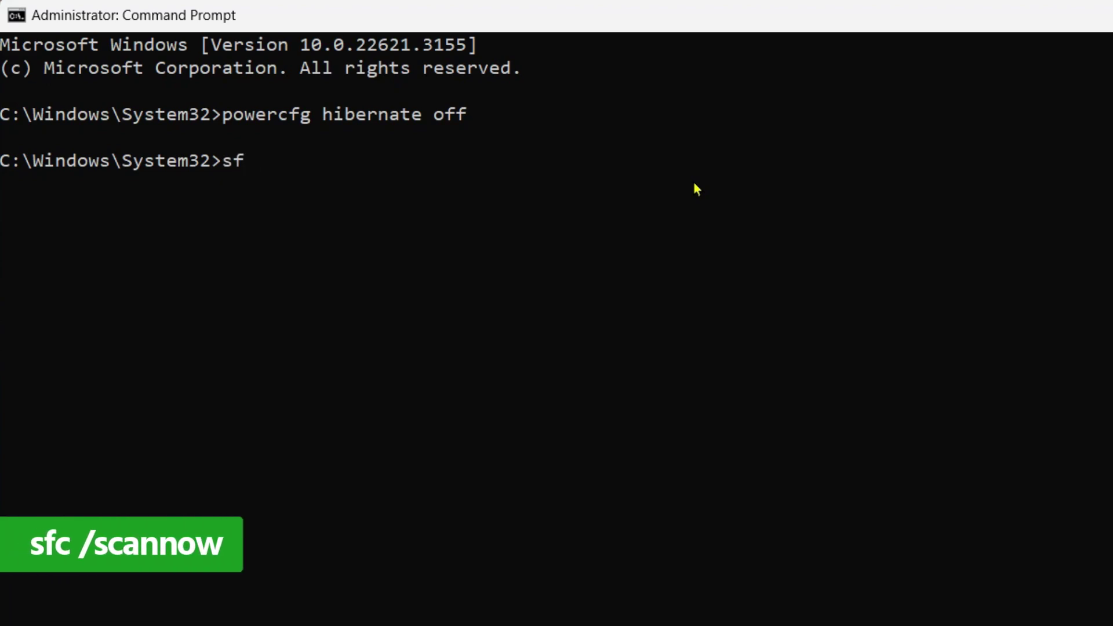
pyautogui.write('c /scannow')
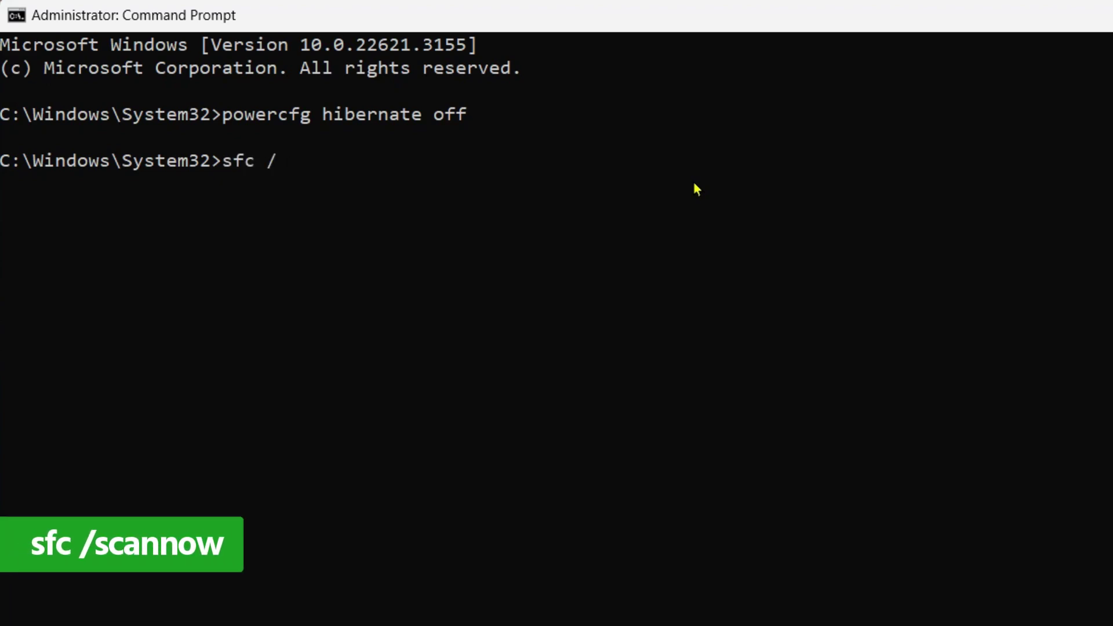
pyautogui.press('Return')
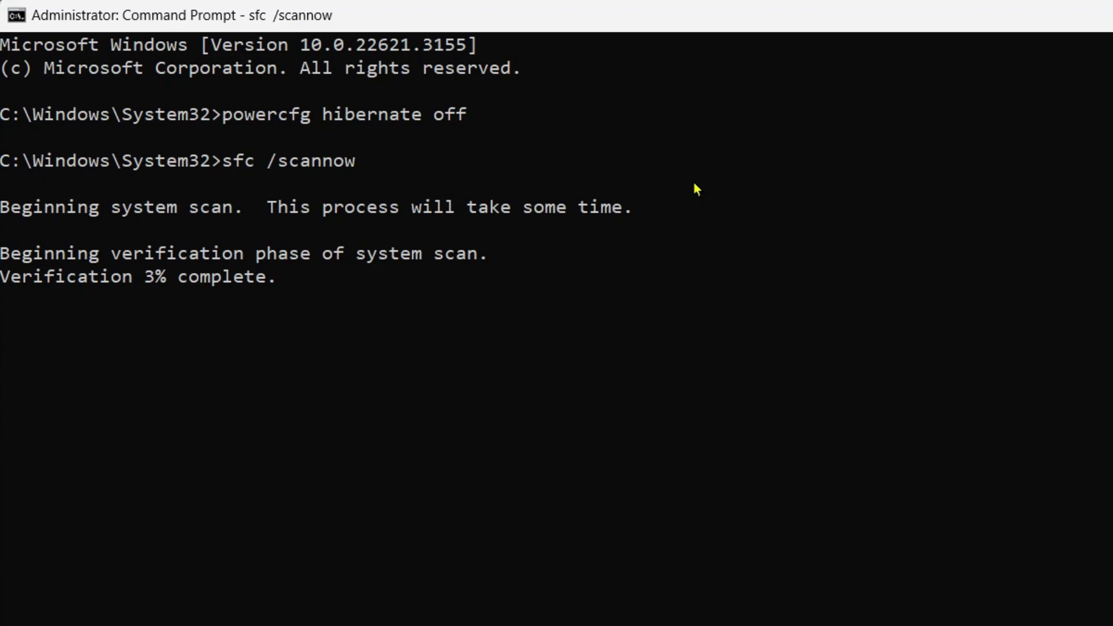
pyautogui.hotkey('ctrl', 'c')
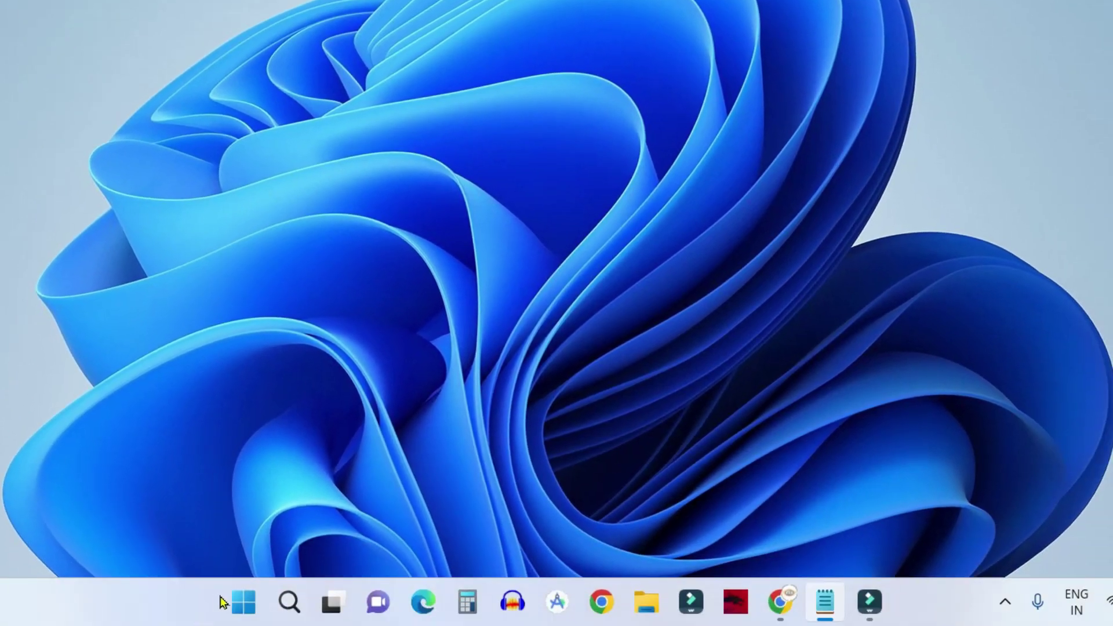
# - In an elevated Command Prompt, run 'chkdsk /r c:' and answer Y to schedule it at restart
pyautogui.click(231, 606)
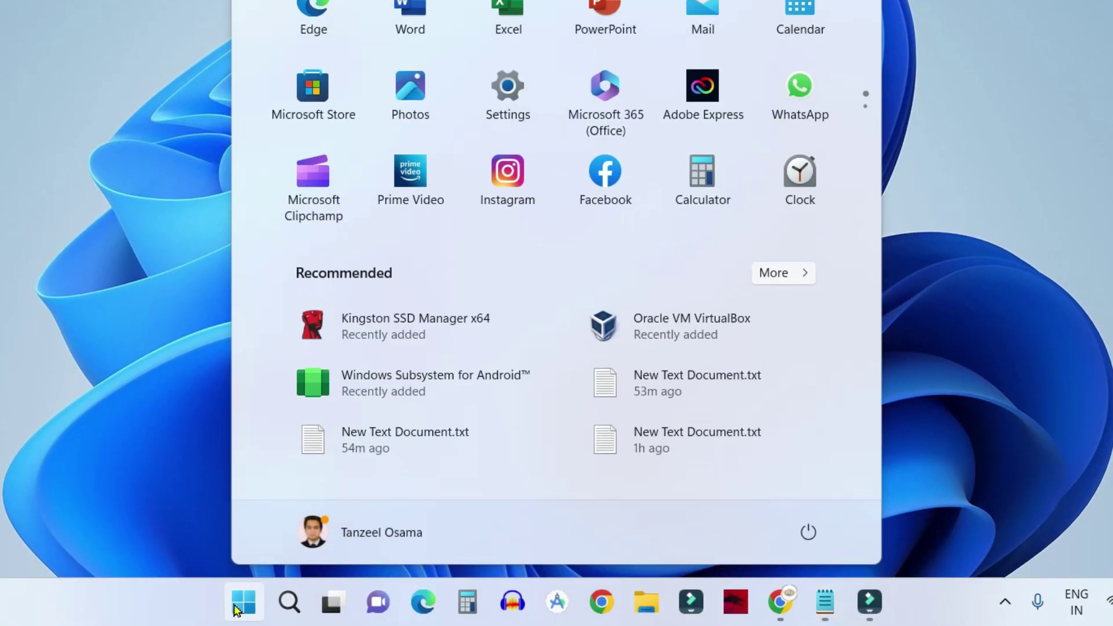
pyautogui.write('cmd')
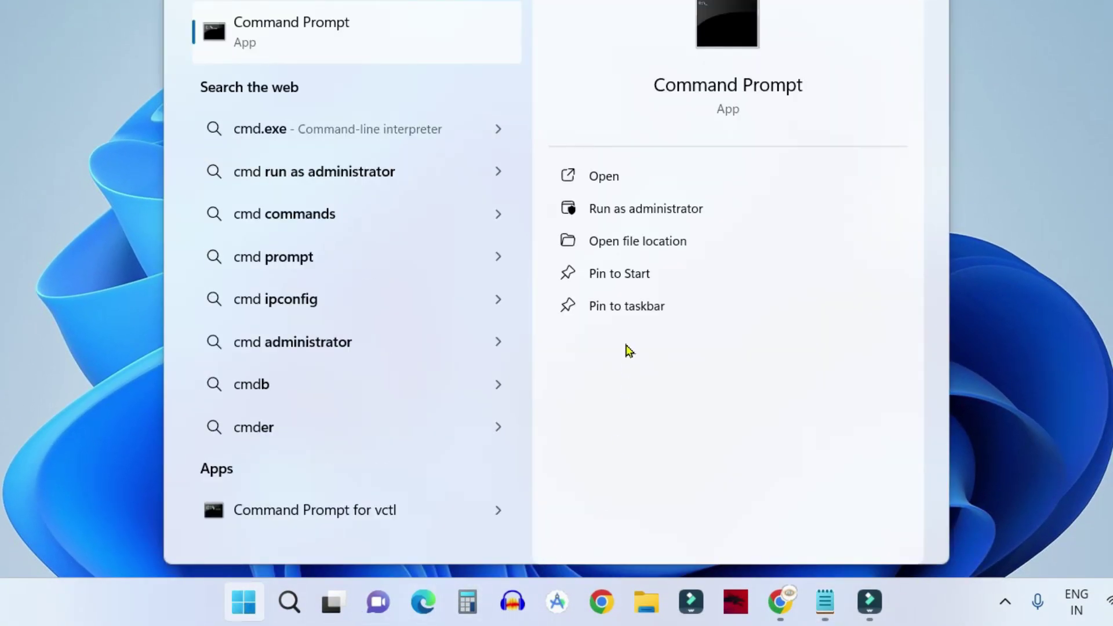
pyautogui.click(631, 222)
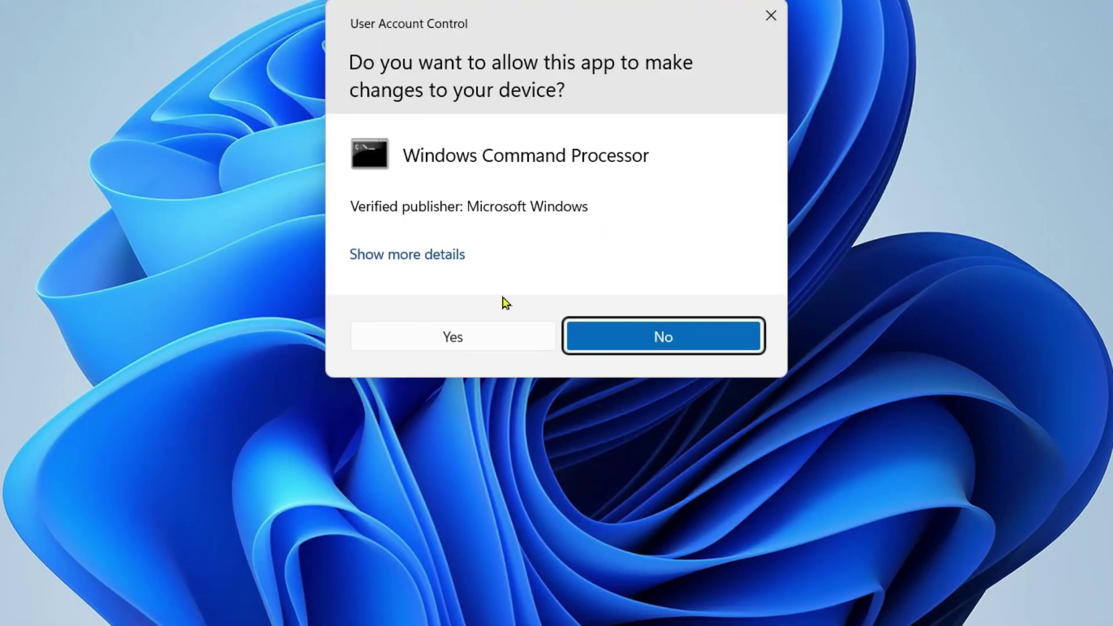
pyautogui.click(486, 345)
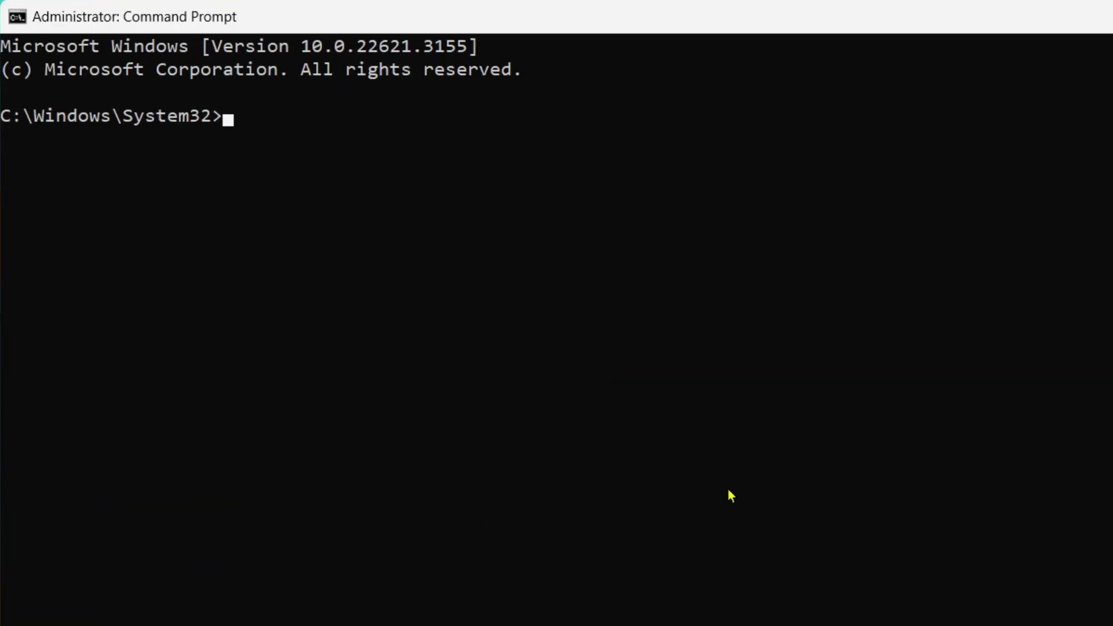
pyautogui.write('chkdsk /r c:')
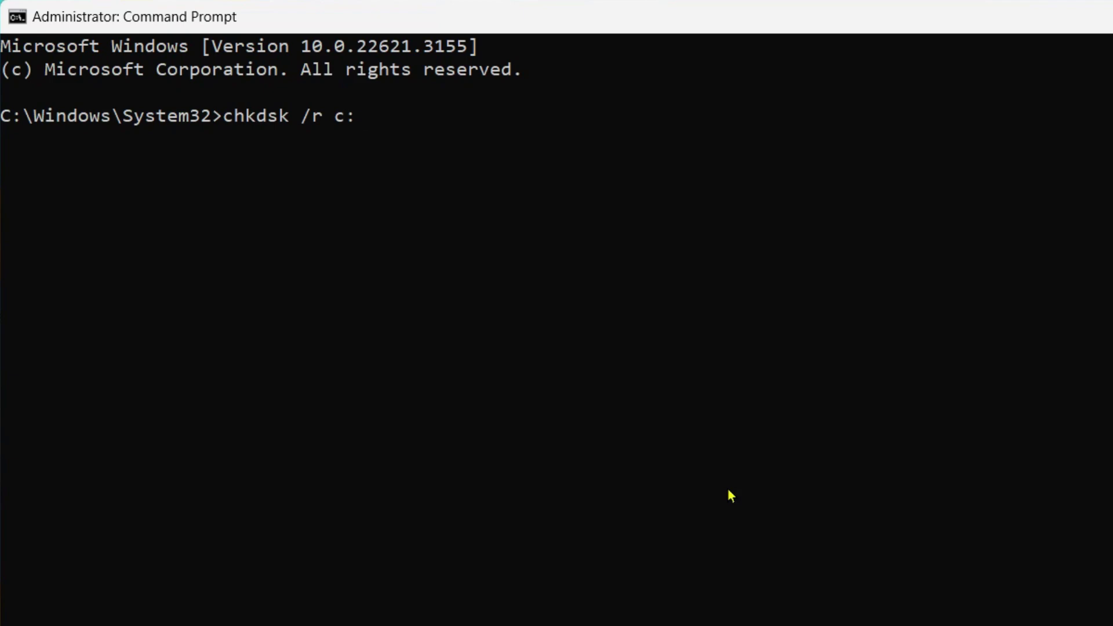
pyautogui.press('Return')
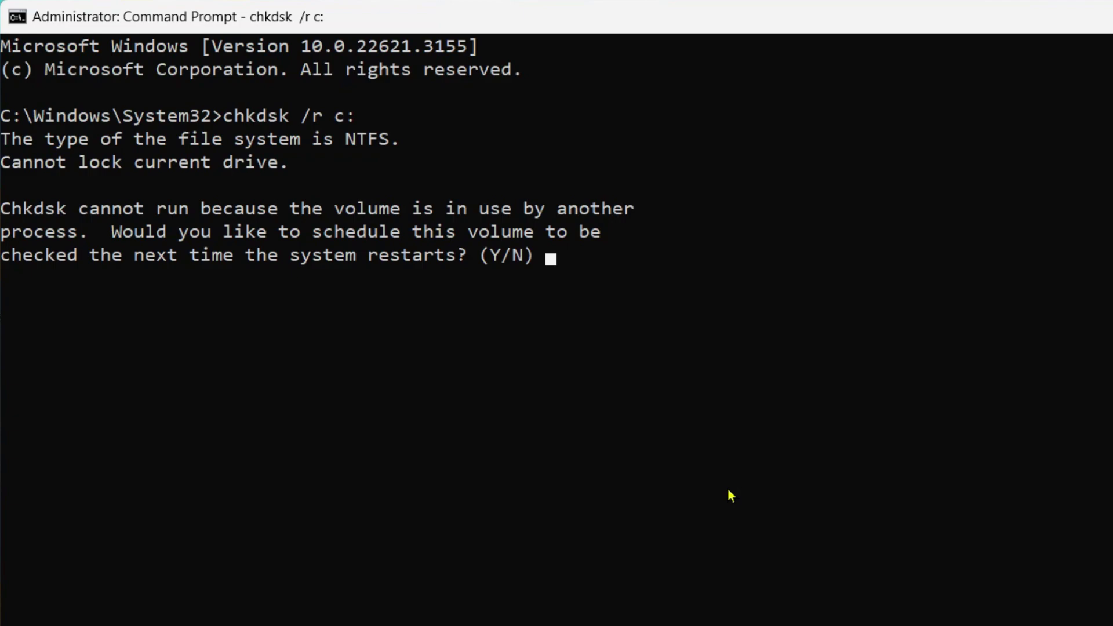
pyautogui.write('Y')
pyautogui.press('Return')
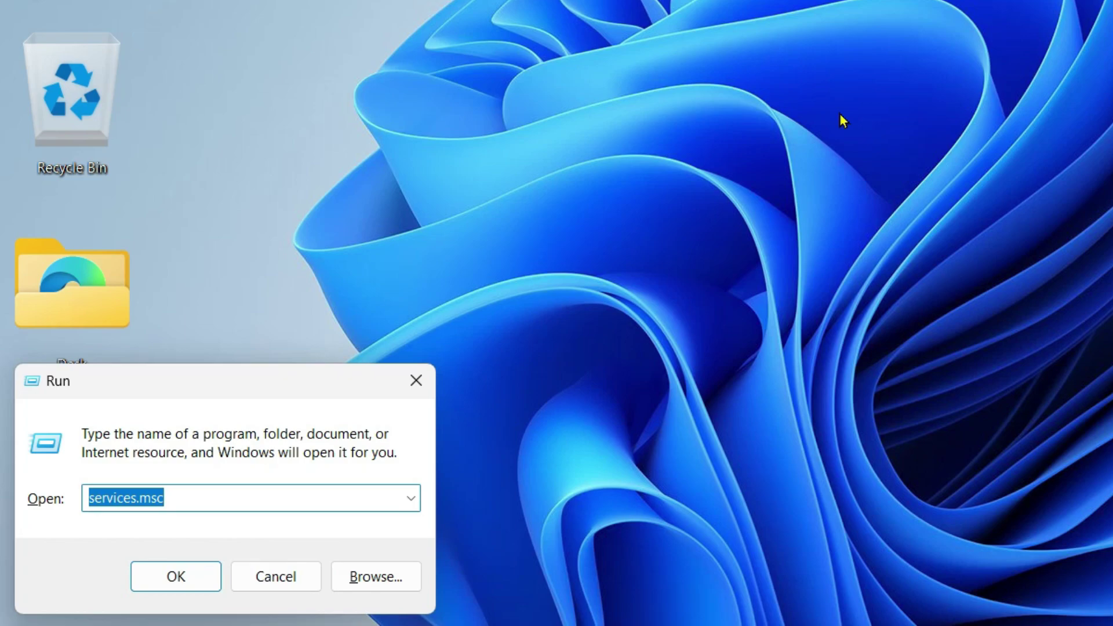
# - Launch msconfig and tick Hide all Microsoft services on the Services tab
pyautogui.write('msc')
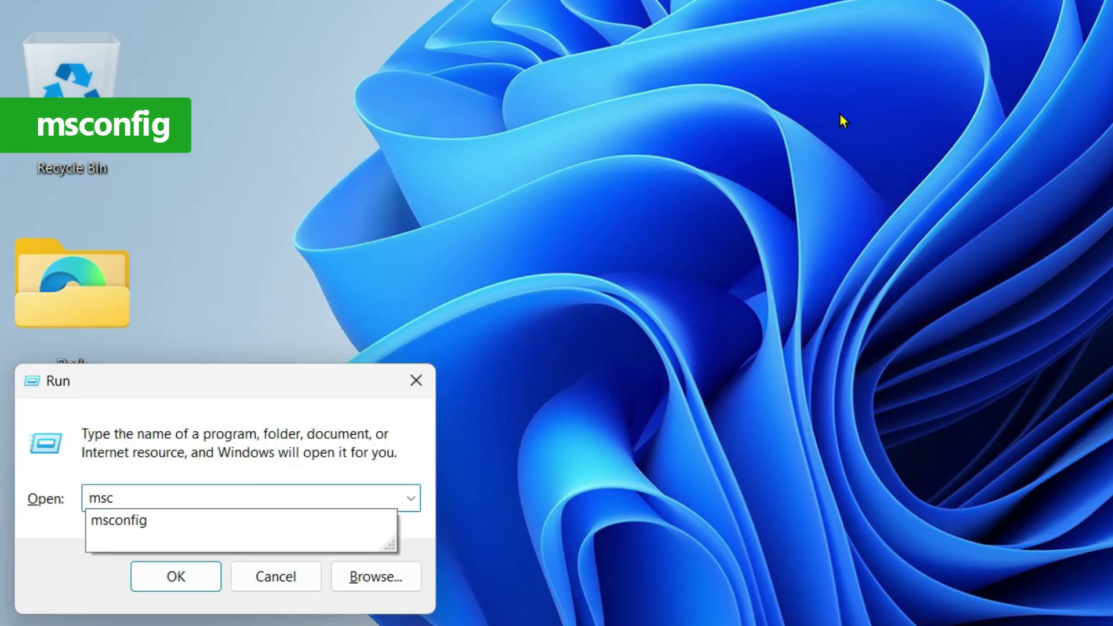
pyautogui.press('Down')
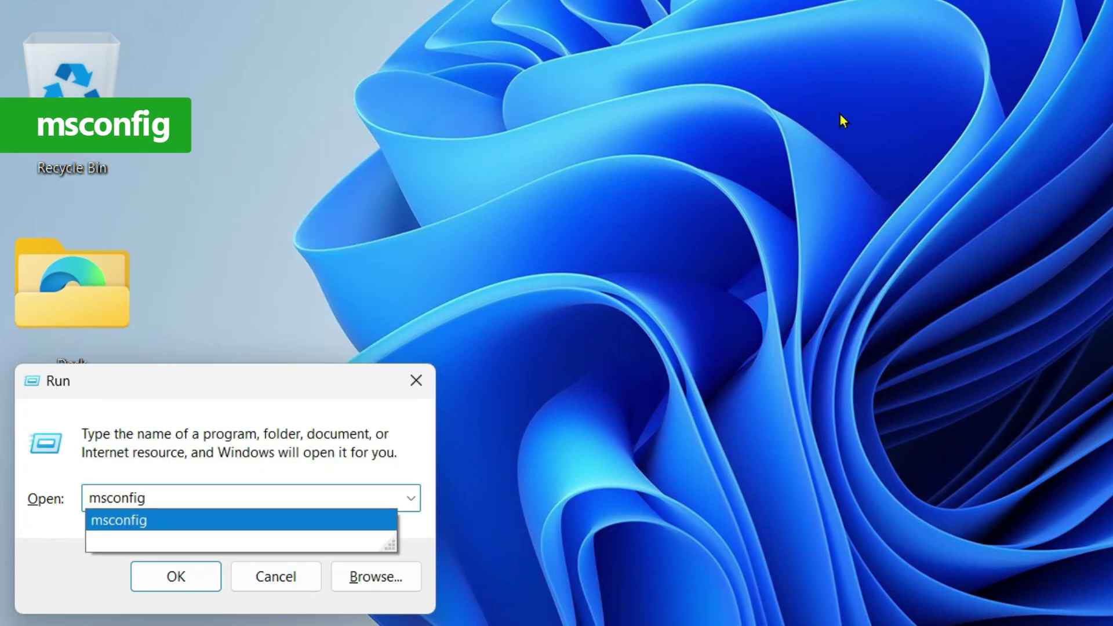
pyautogui.press('Return')
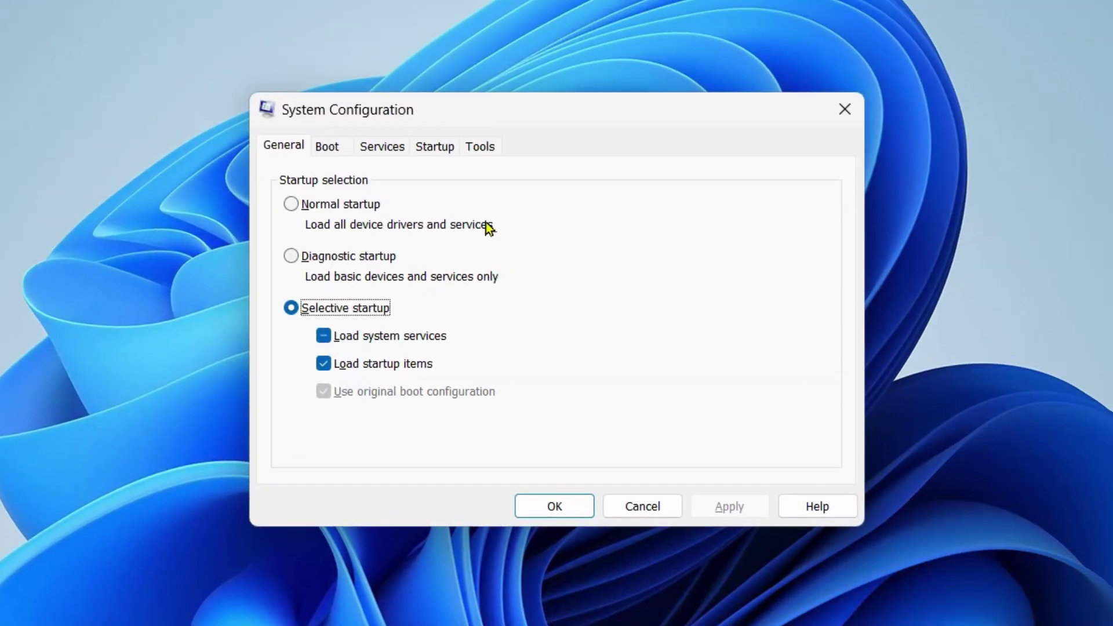
pyautogui.click(379, 146)
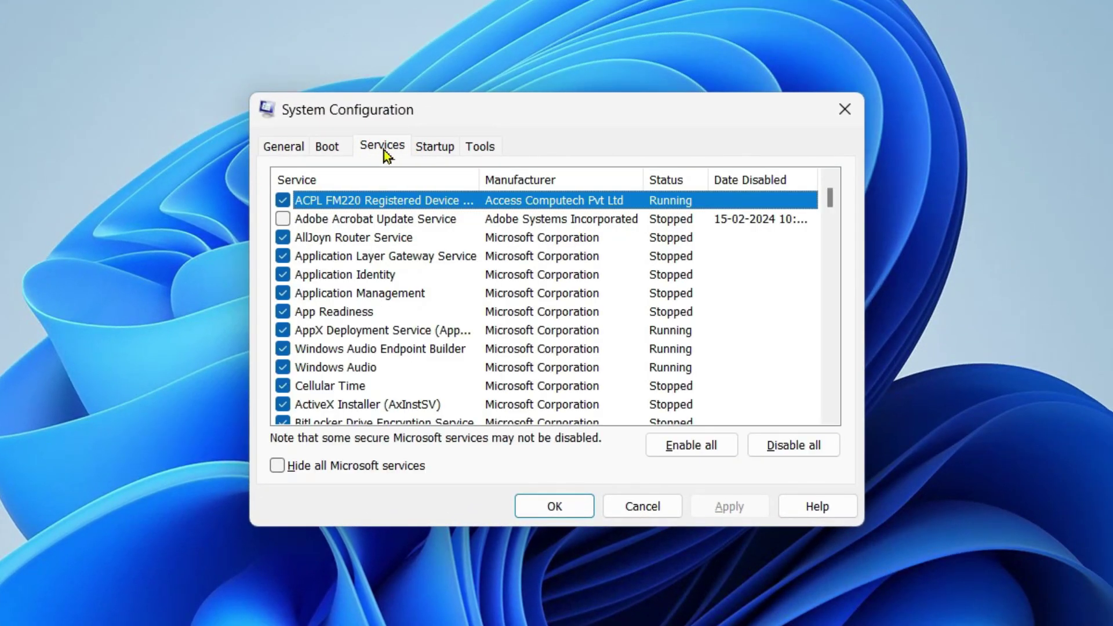
pyautogui.click(333, 469)
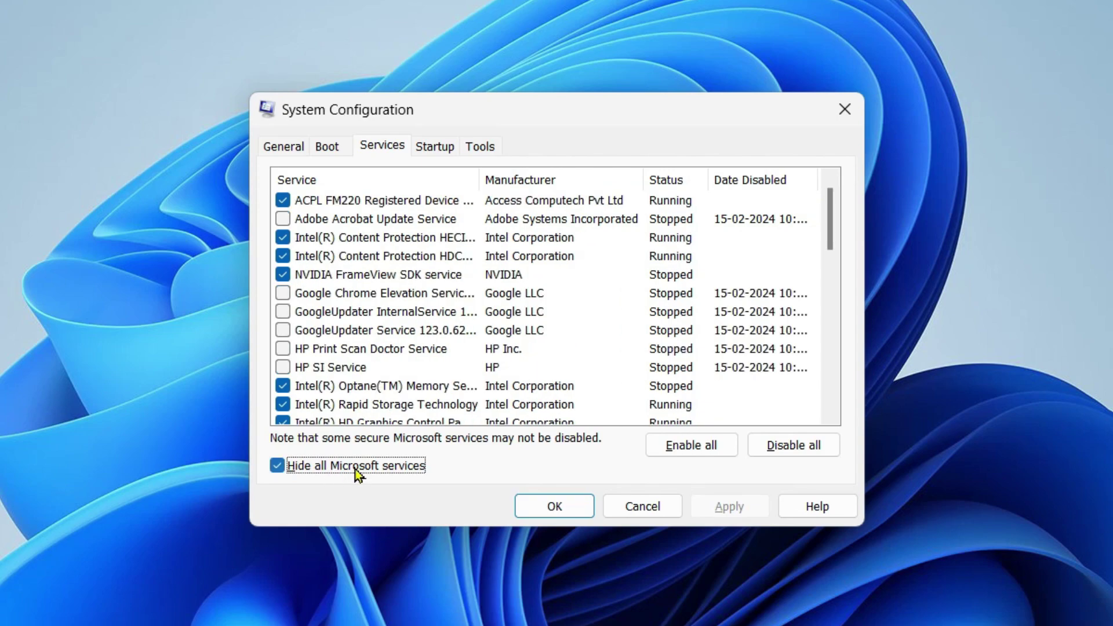
# - Scroll through the remaining third-party services, then switch to the Startup tab
pyautogui.scroll(-4, 529, 293)
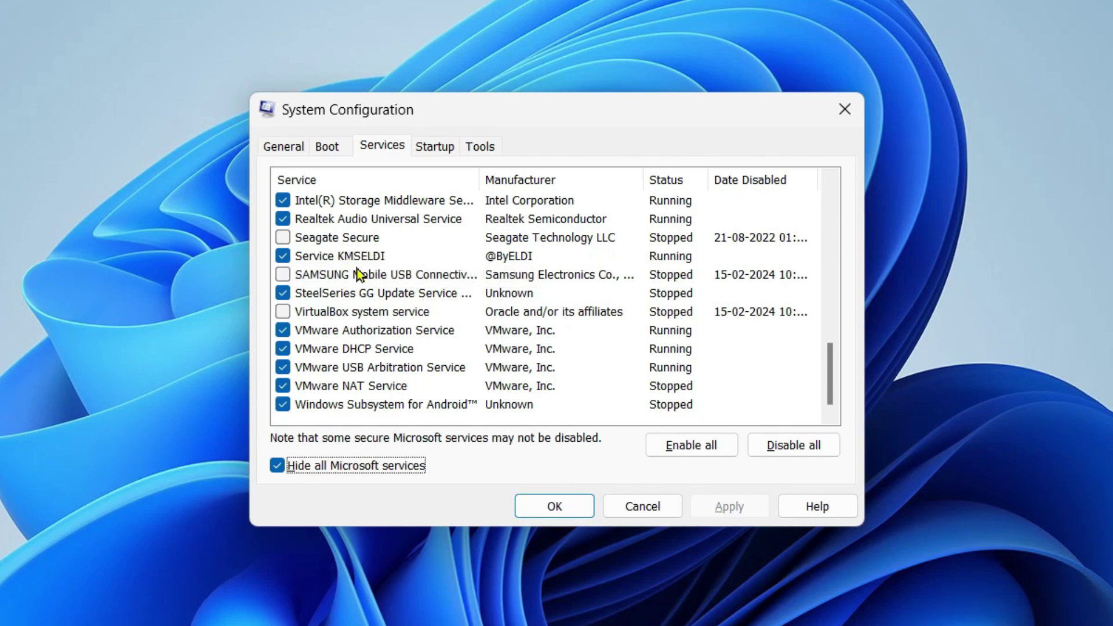
pyautogui.scroll(2, 366, 295)
pyautogui.scroll(1, 362, 314)
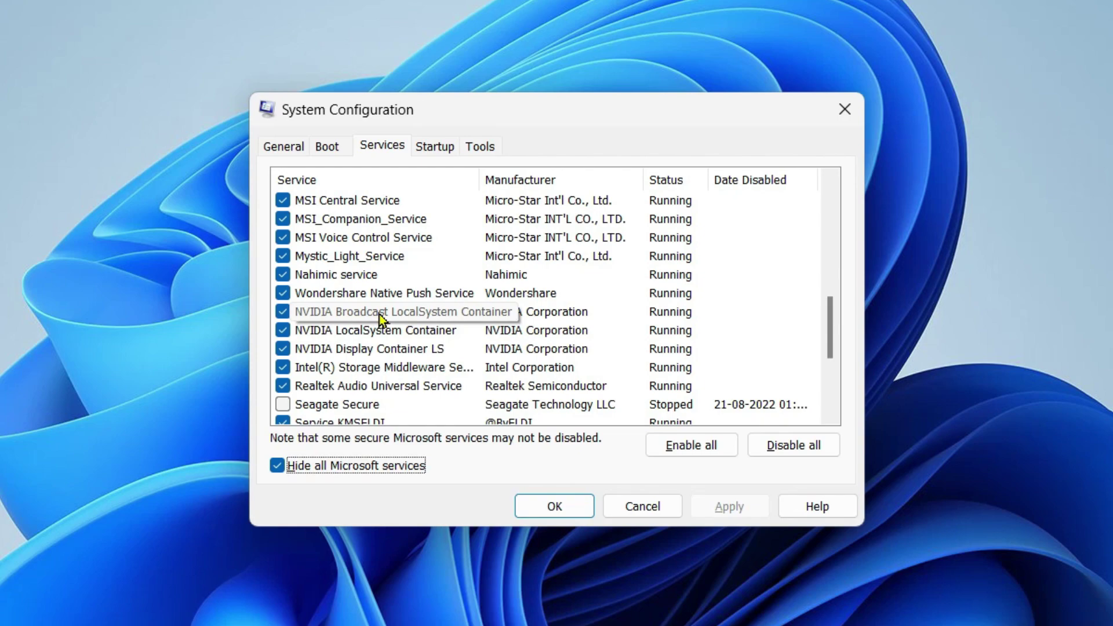
pyautogui.scroll(7, 380, 318)
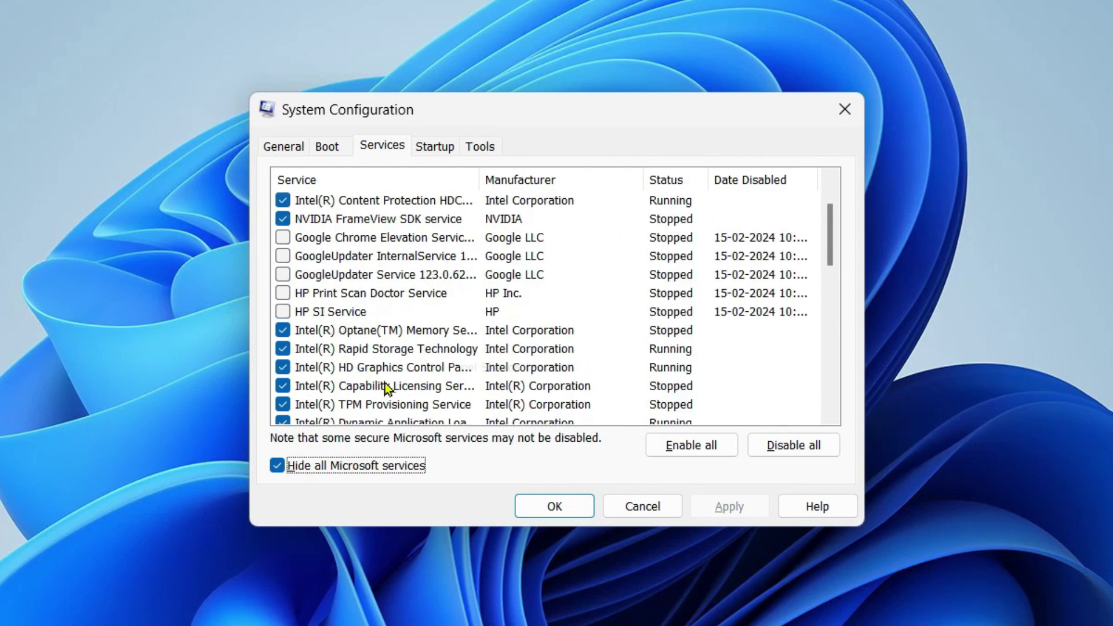
pyautogui.scroll(1, 390, 395)
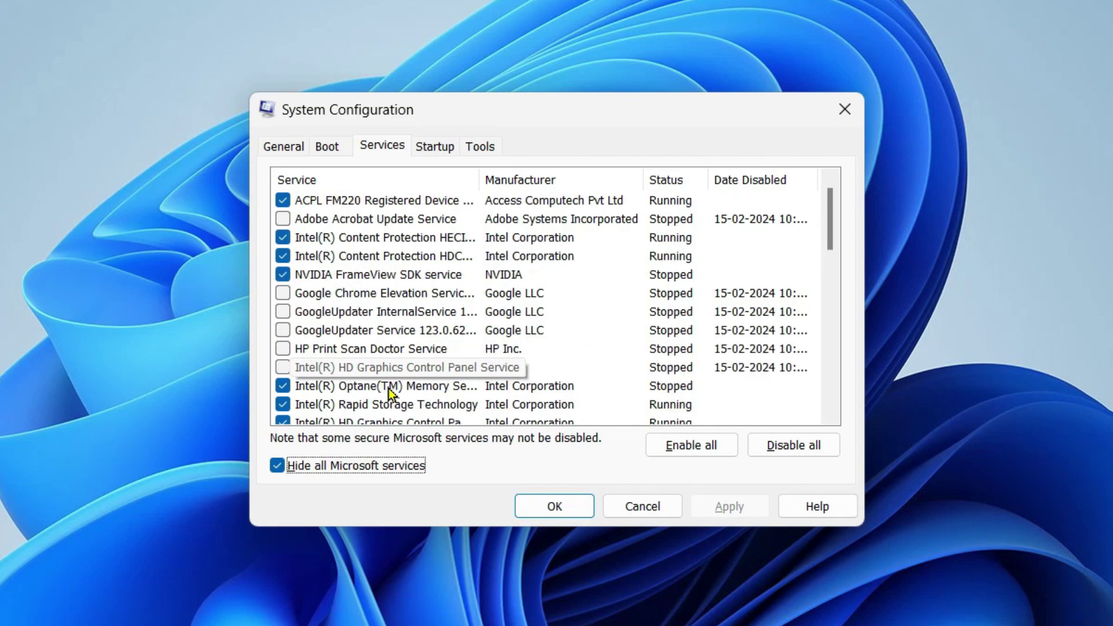
pyautogui.click(449, 152)
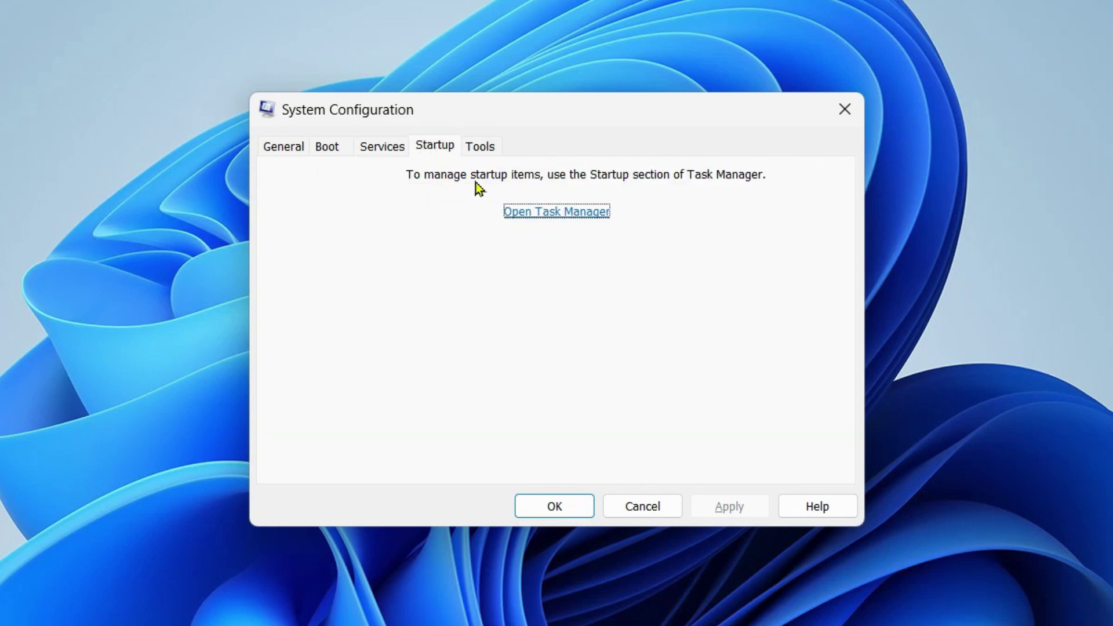
# - Sort Task Manager's Startup apps by Status, then close Task Manager and System Configuration with OK
pyautogui.click(532, 213)
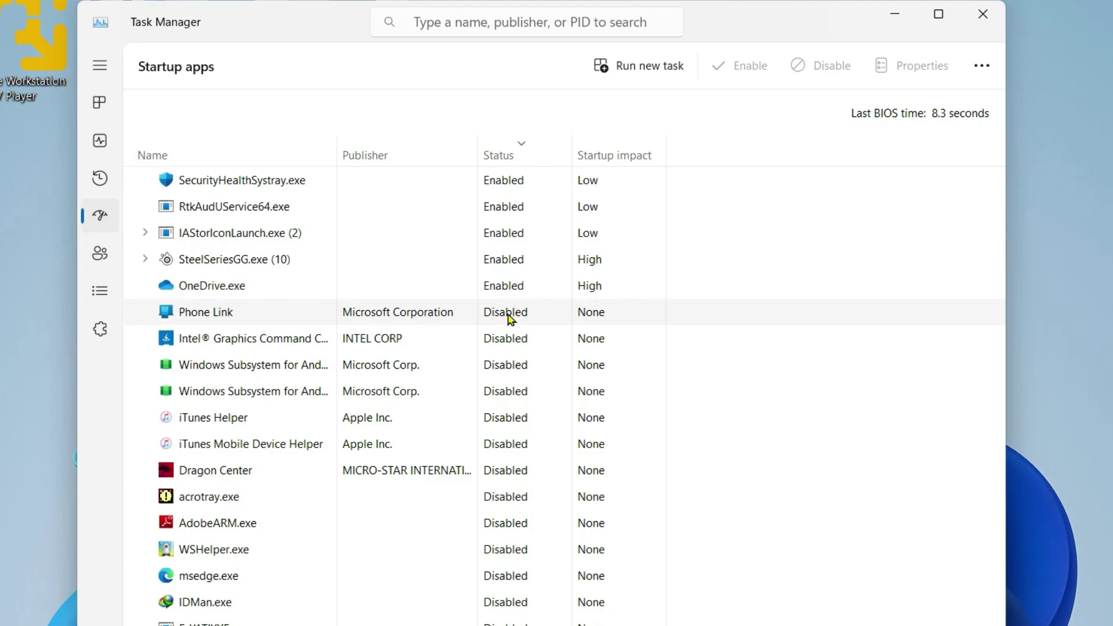
pyautogui.click(513, 156)
pyautogui.click(513, 156)
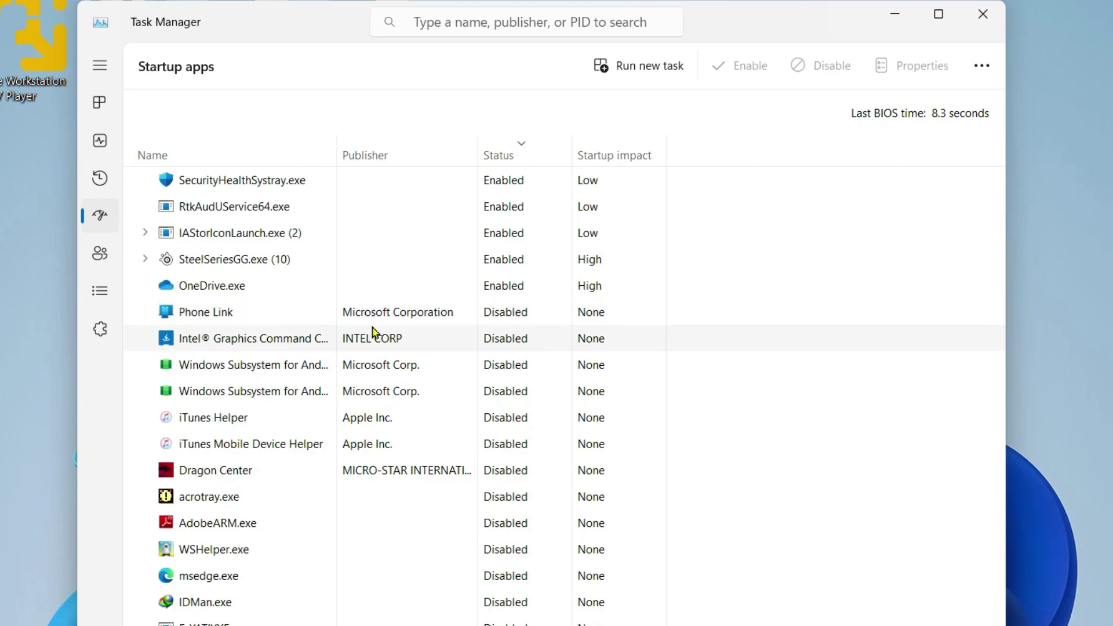
pyautogui.click(982, 14)
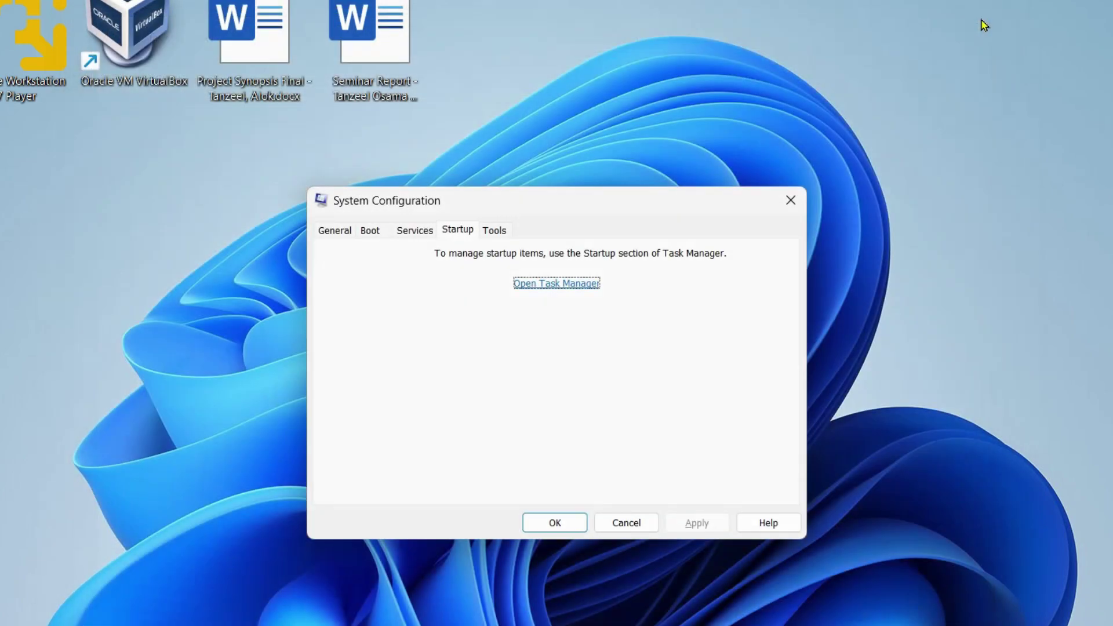
pyautogui.click(550, 523)
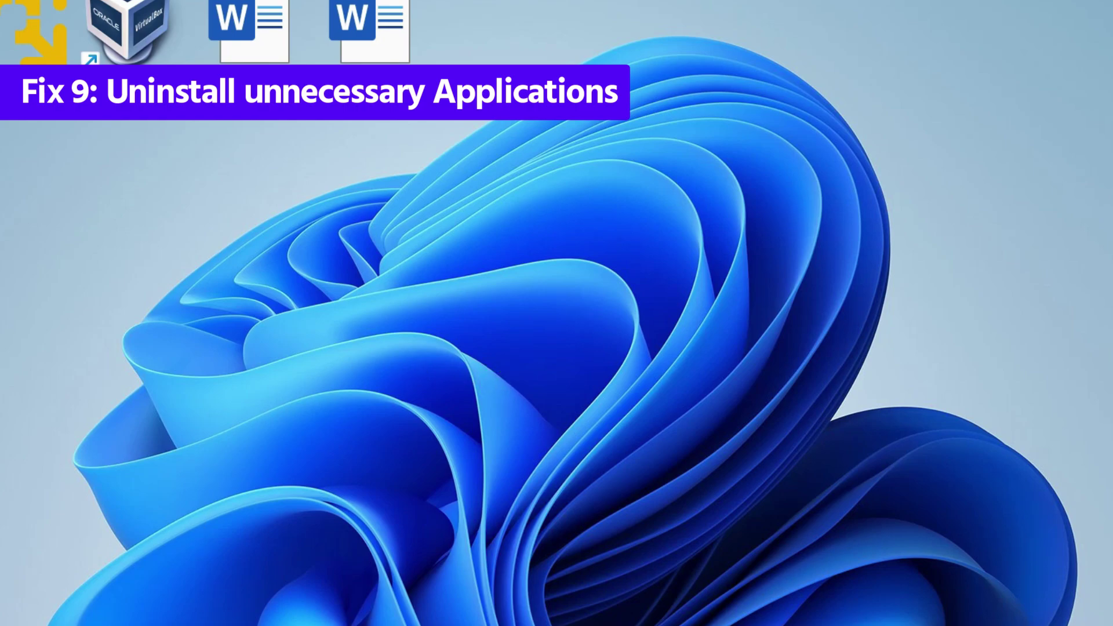
# - Review the Installed apps list, then launch Task Manager from the Start button's quick menu
pyautogui.press('super+x')
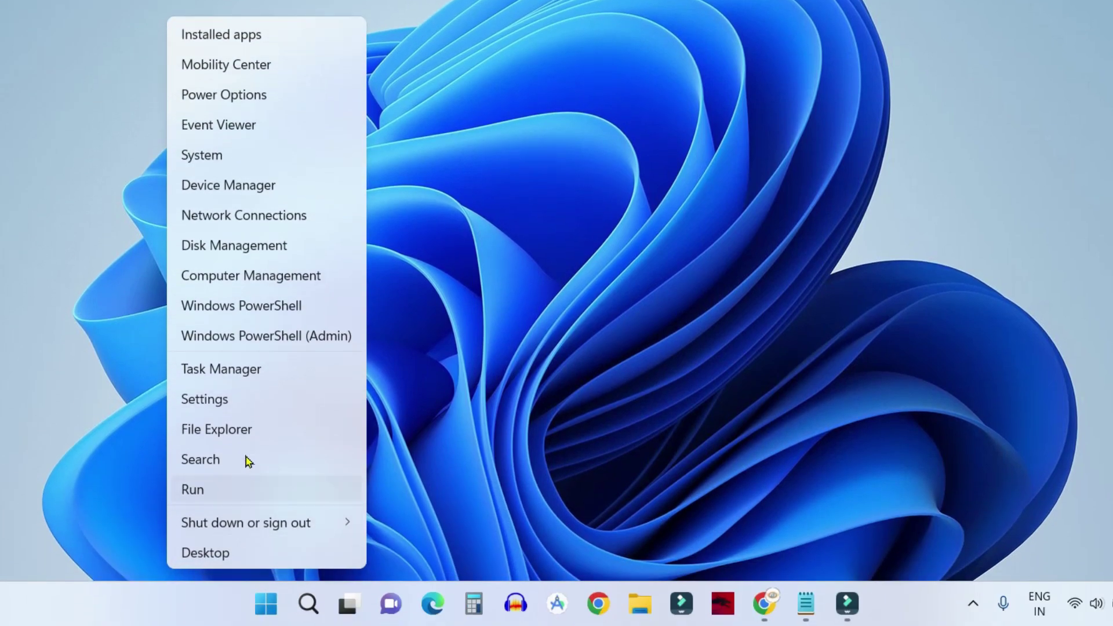
pyautogui.click(295, 41)
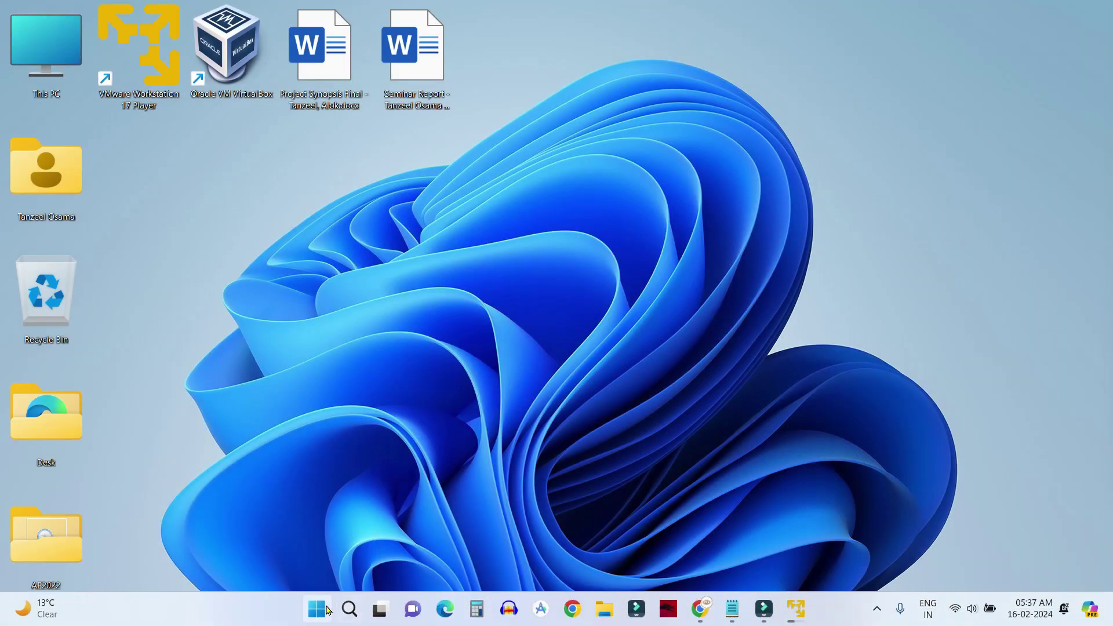
pyautogui.rightClick(325, 611)
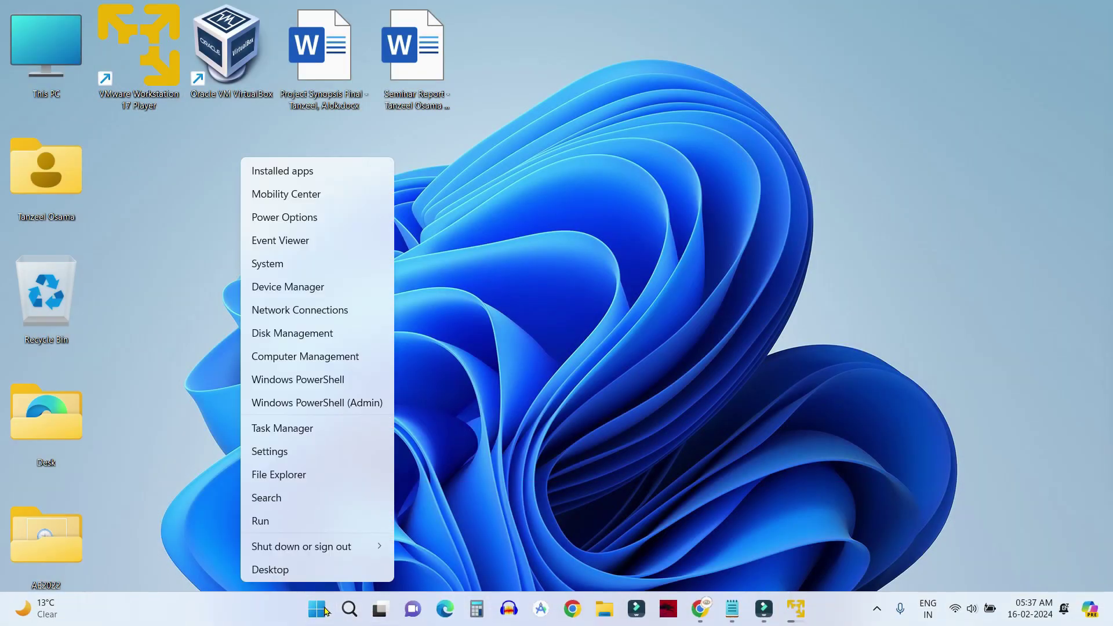
pyautogui.click(364, 455)
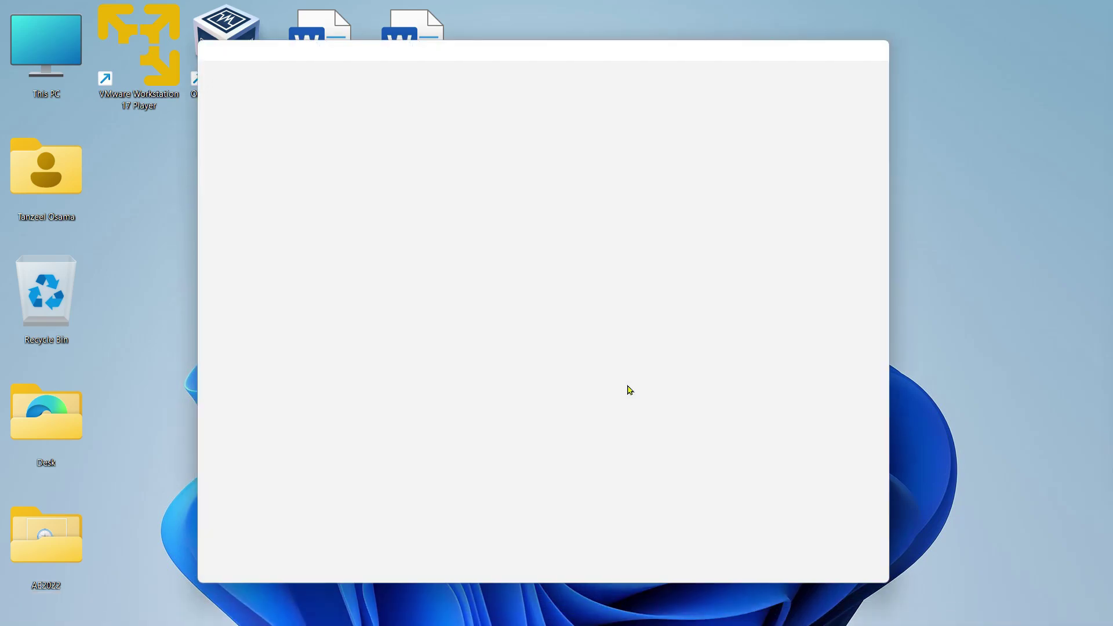